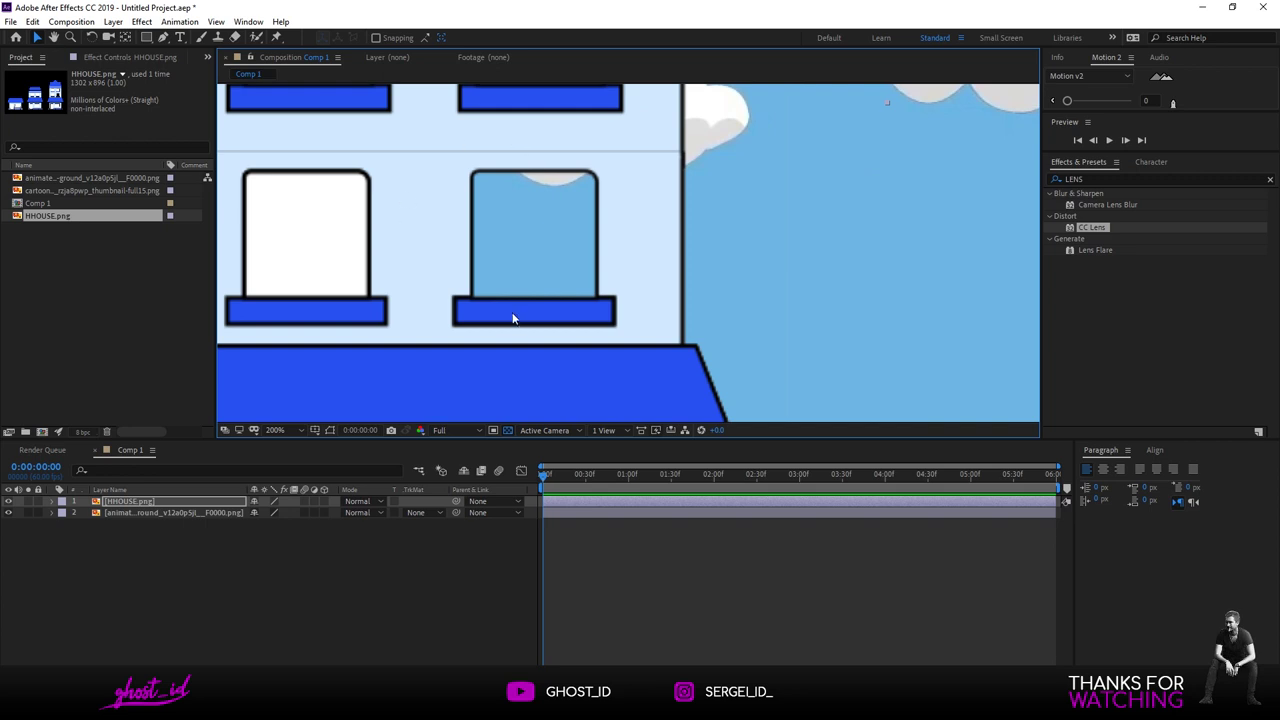
- Add the cartoon room image to the composition between the HHOUSE.png layer and the background layer
scroll(512, 318, "up", 3)
left_click_drag(520, 349, 875, 217)
key("v")
scroll(640, 323, "down", 10)
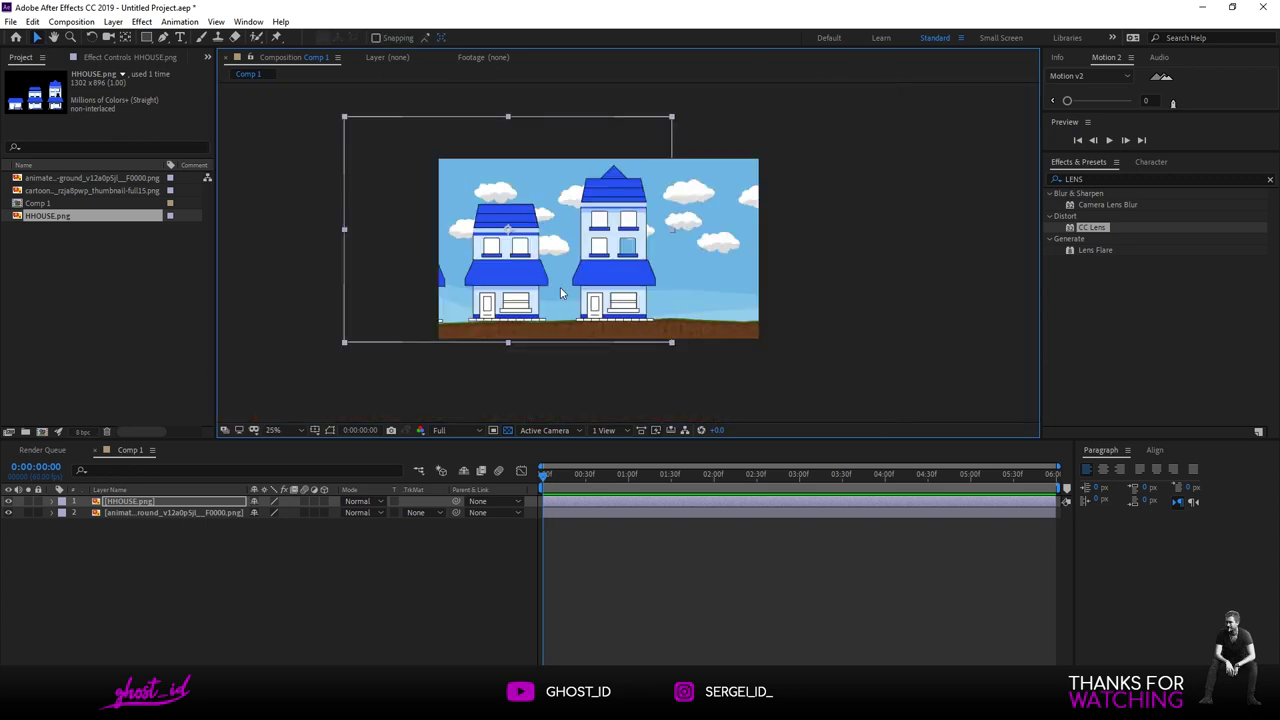
left_click_drag(560, 292, 588, 332)
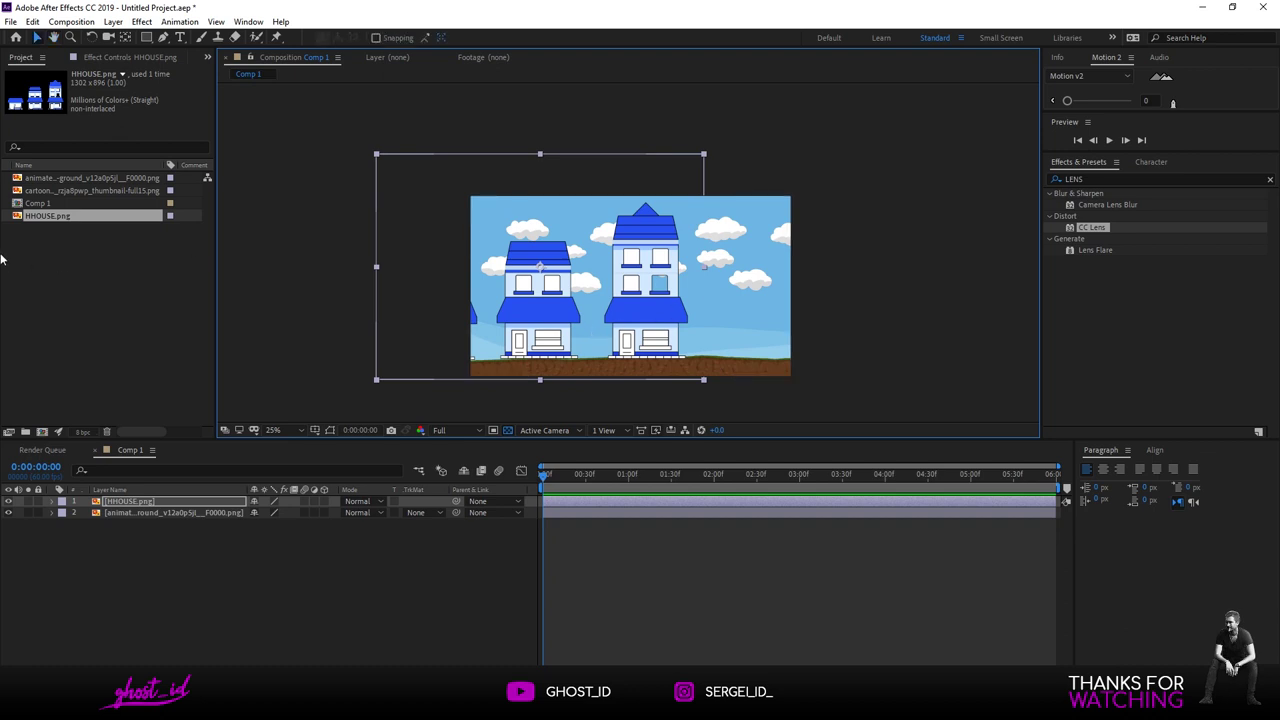
left_click_drag(70, 192, 105, 508)
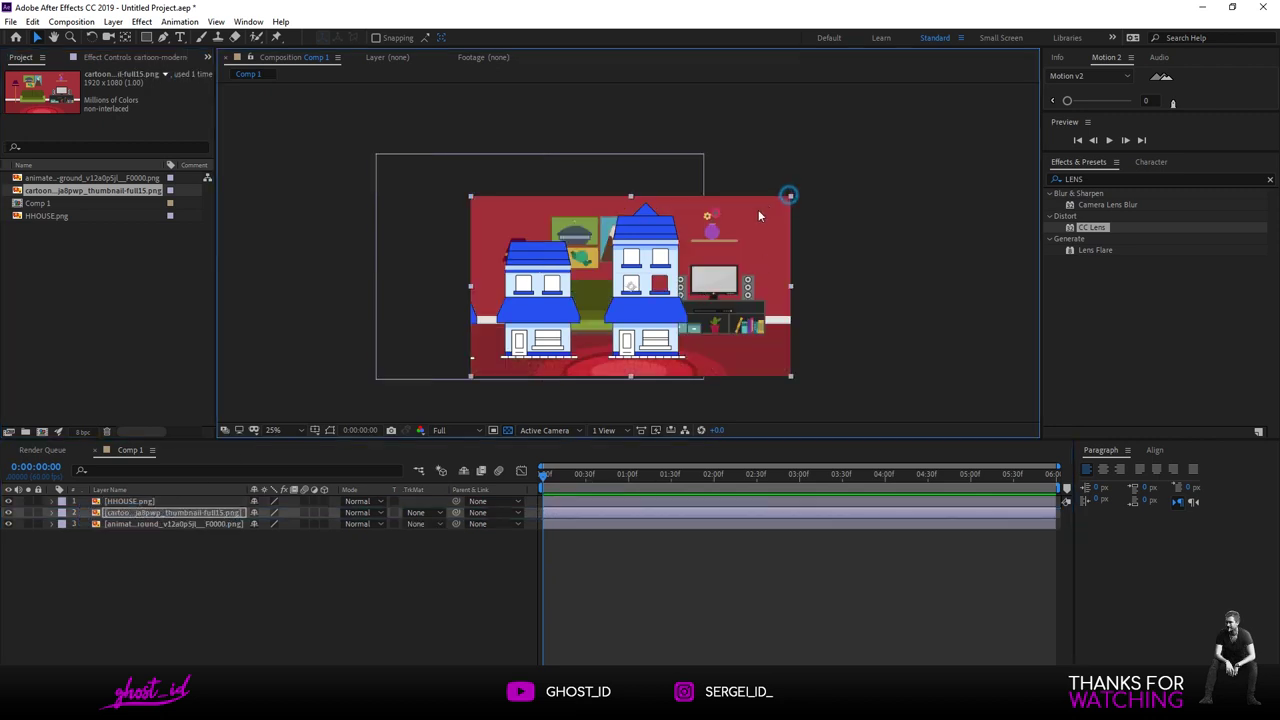
- Shrink the room image and position it behind the cut-out window of the tall house, overlapping the window on every side
left_click_drag(788, 199, 672, 250)
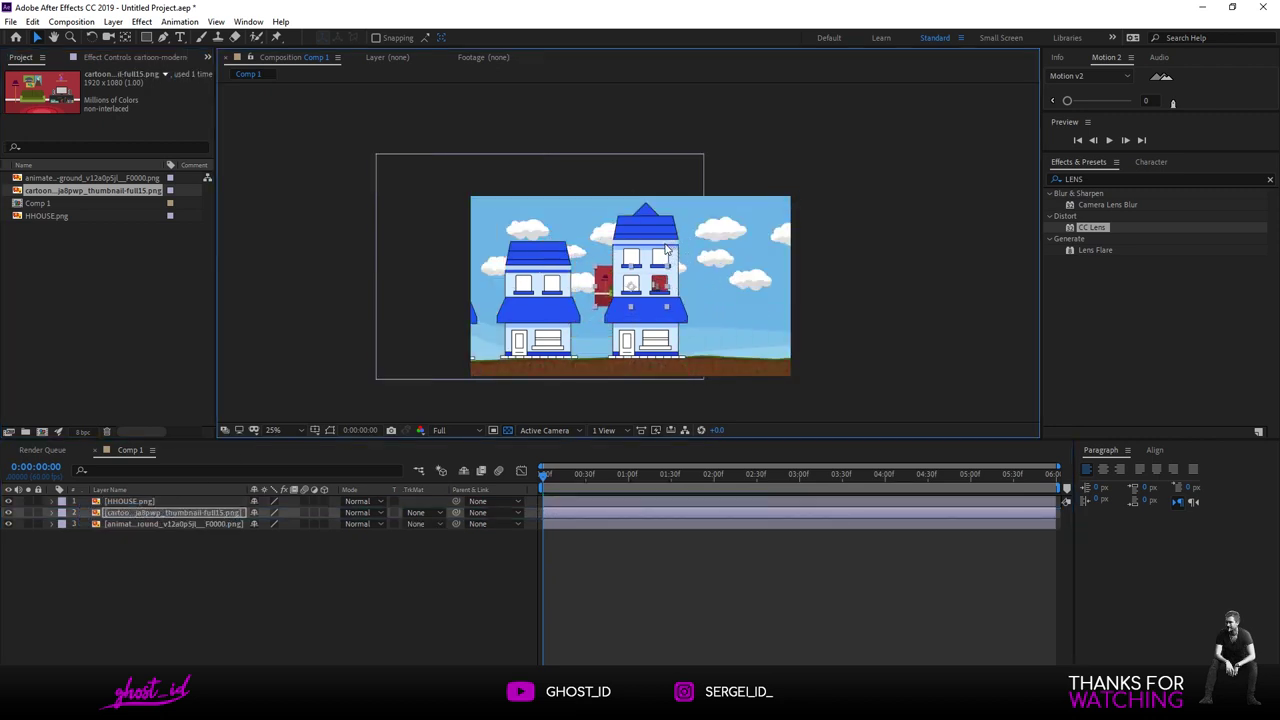
key("slash")
left_click_drag(620, 349, 504, 219)
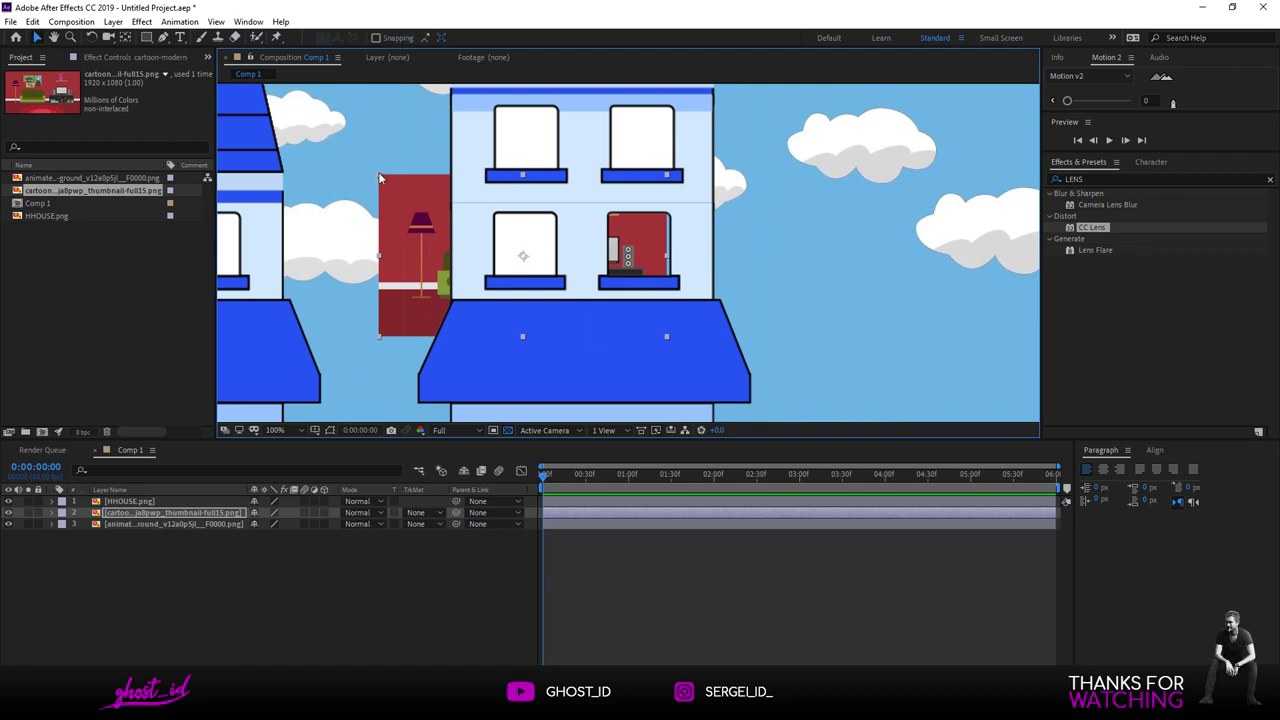
left_click_drag(379, 175, 531, 234)
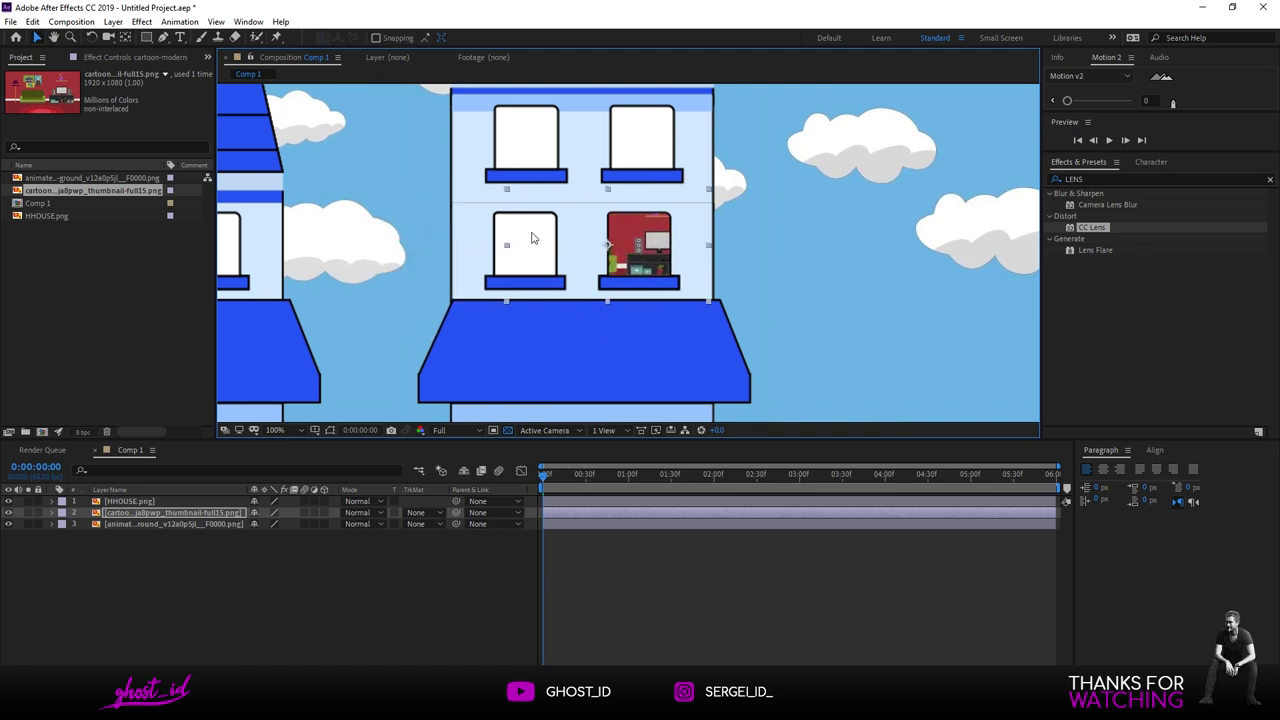
- Examine how the room image sits inside the tall house's cut-out window, both close up and in the full scene
scroll(530, 245, "down", 2)
left_click_drag(505, 300, 540, 300)
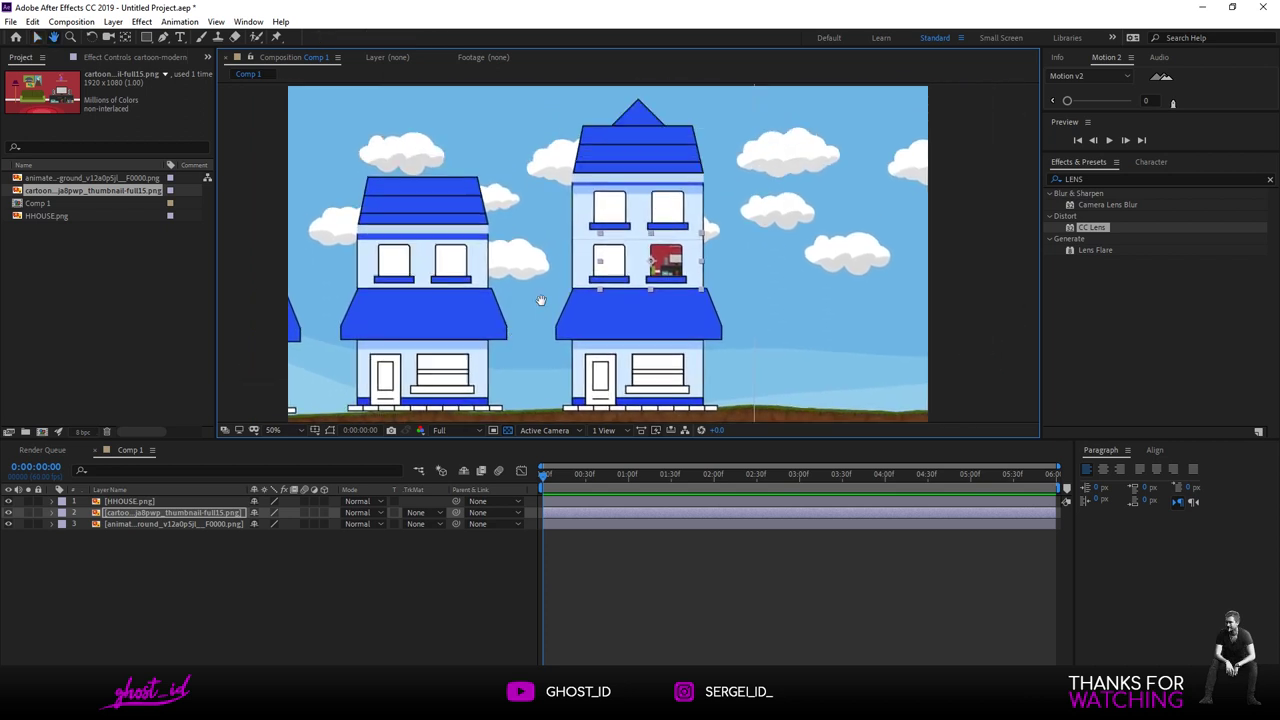
key("v")
scroll(620, 280, "down", 2)
left_click(869, 238)
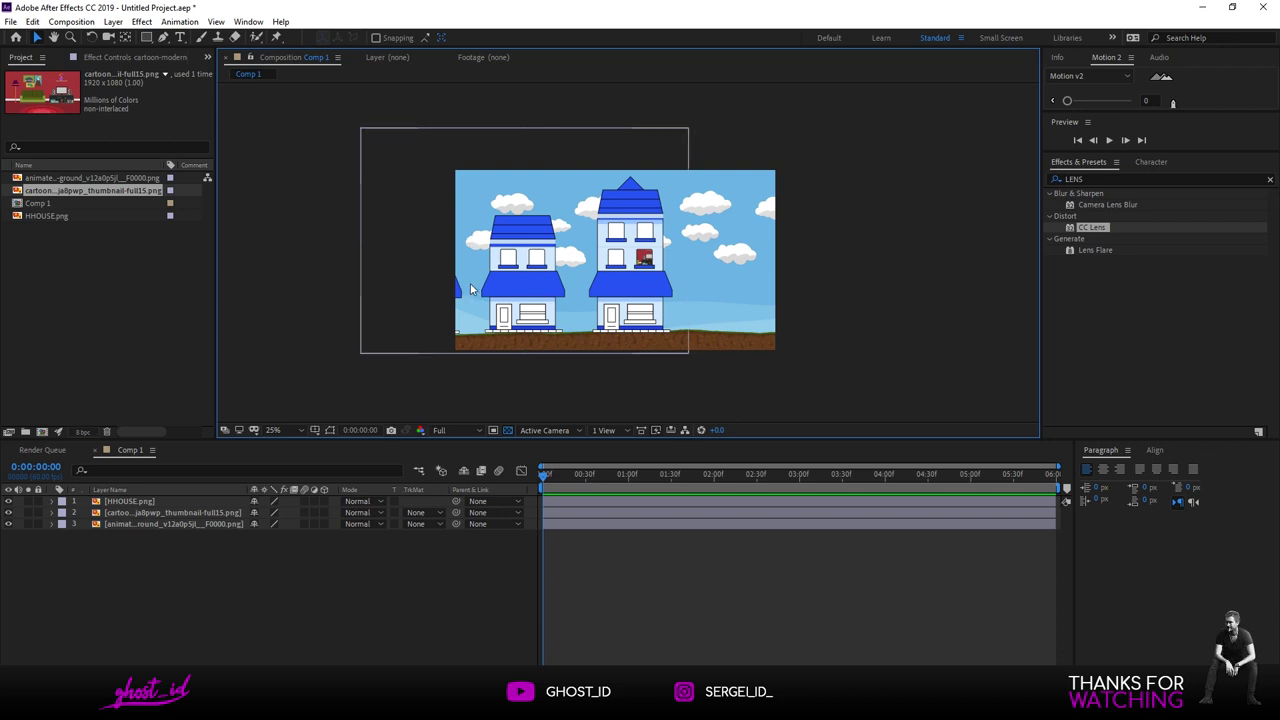
scroll(645, 262, "up", 8)
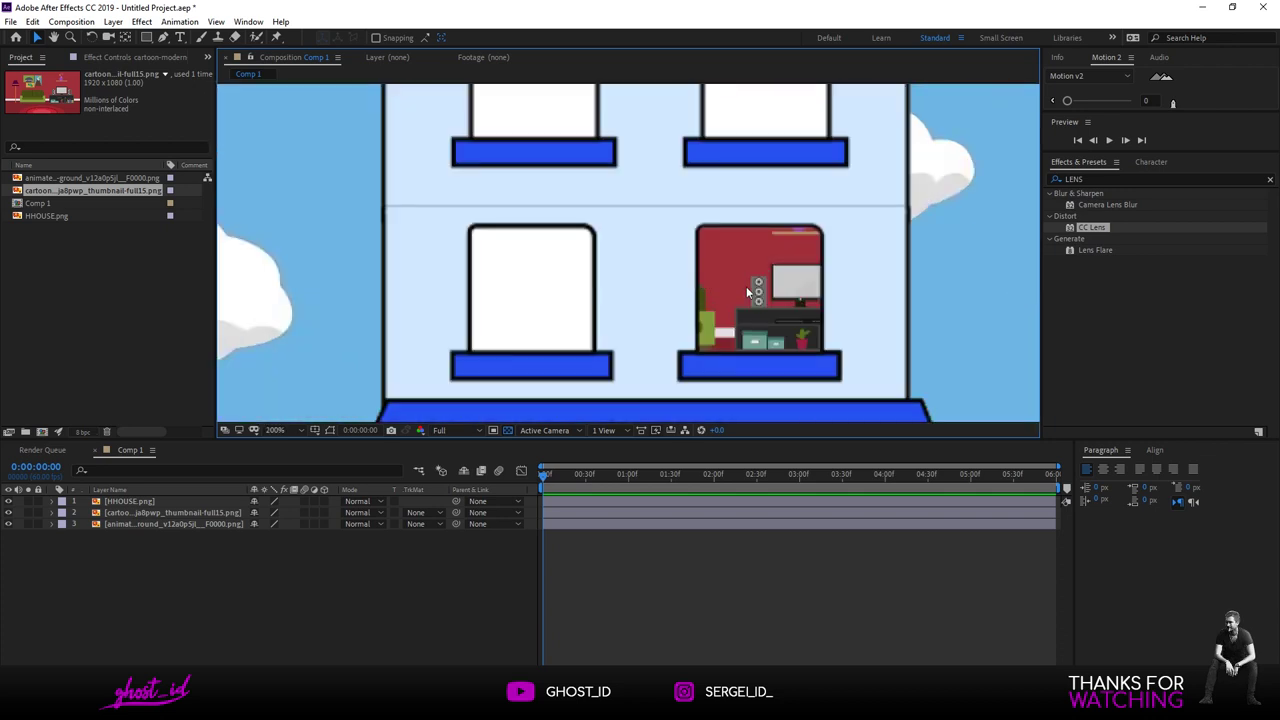
left_click_drag(830, 306, 493, 177)
scroll(605, 235, "down", 7)
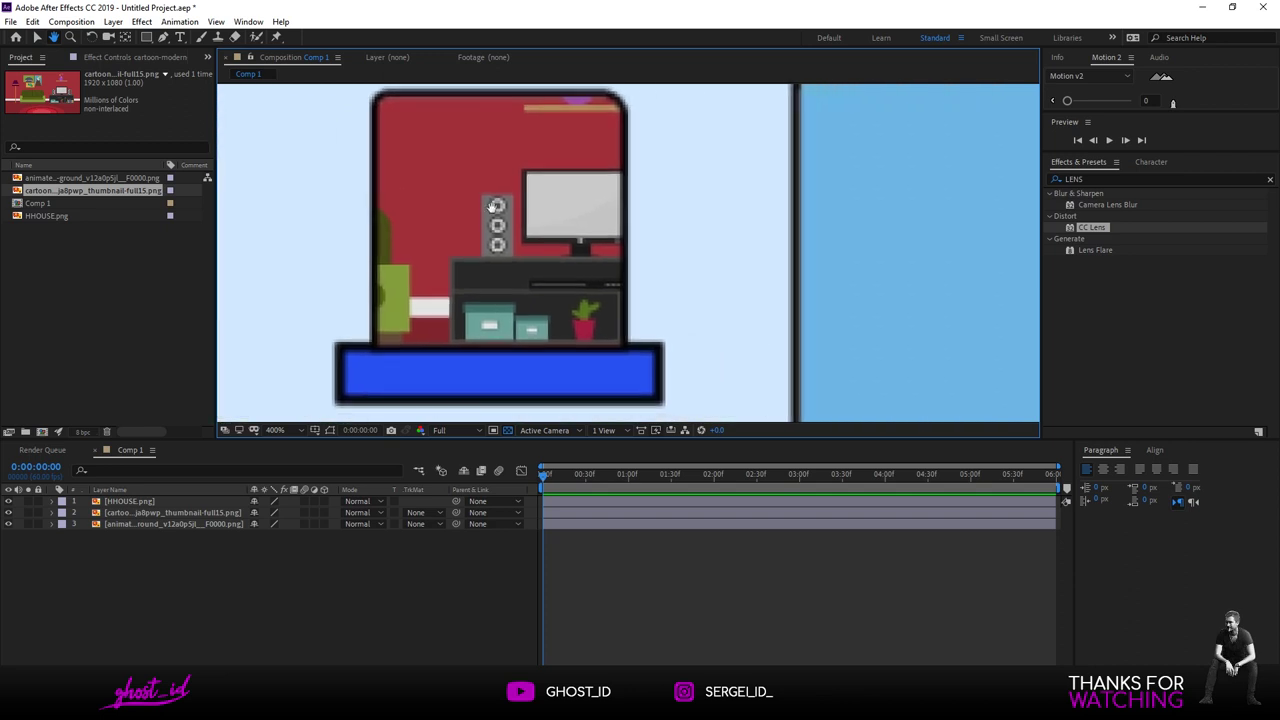
scroll(604, 246, "down", 1)
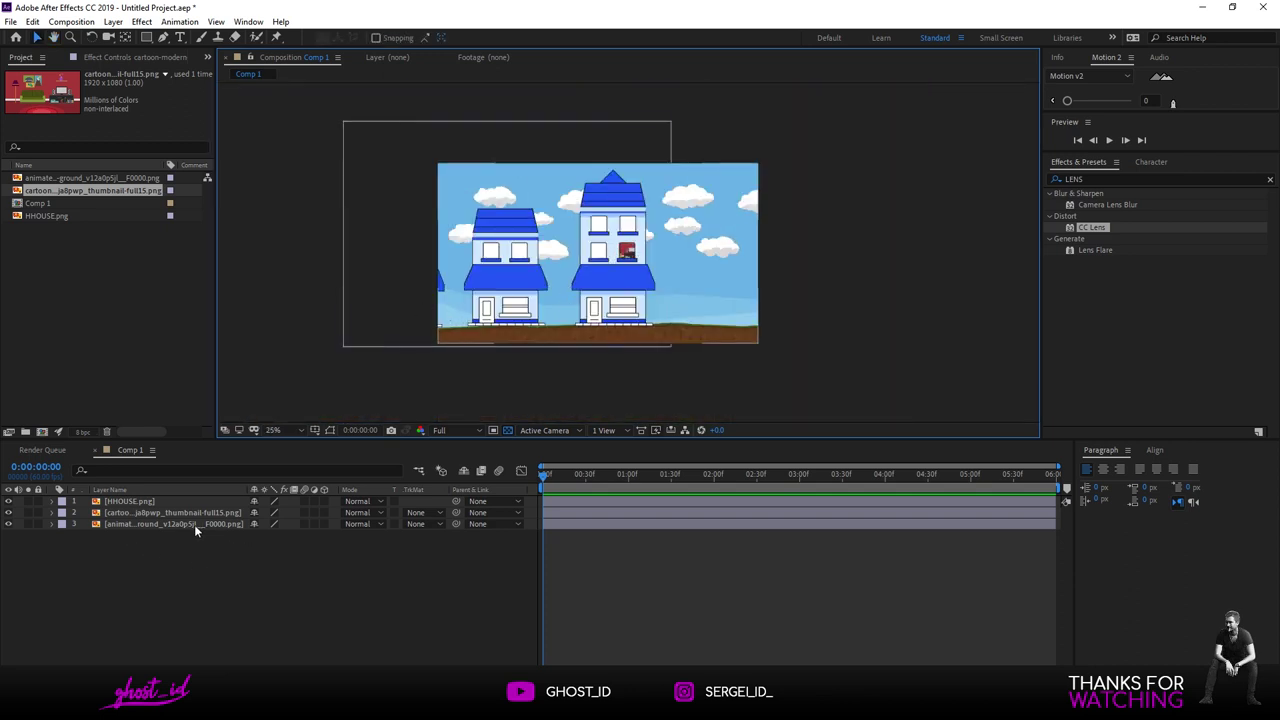
- Move the HHOUSE.png layer's anchor point to the centre of the window that shows the room
left_click(141, 502)
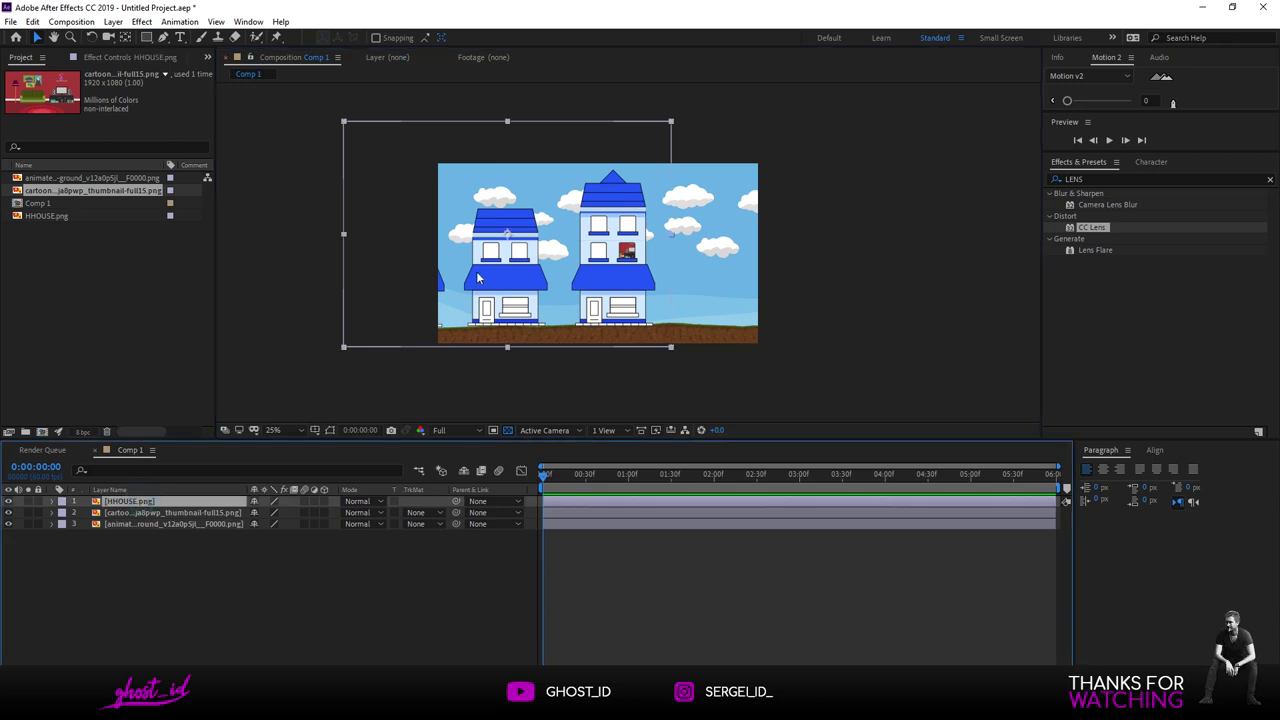
scroll(625, 255, "up", 2)
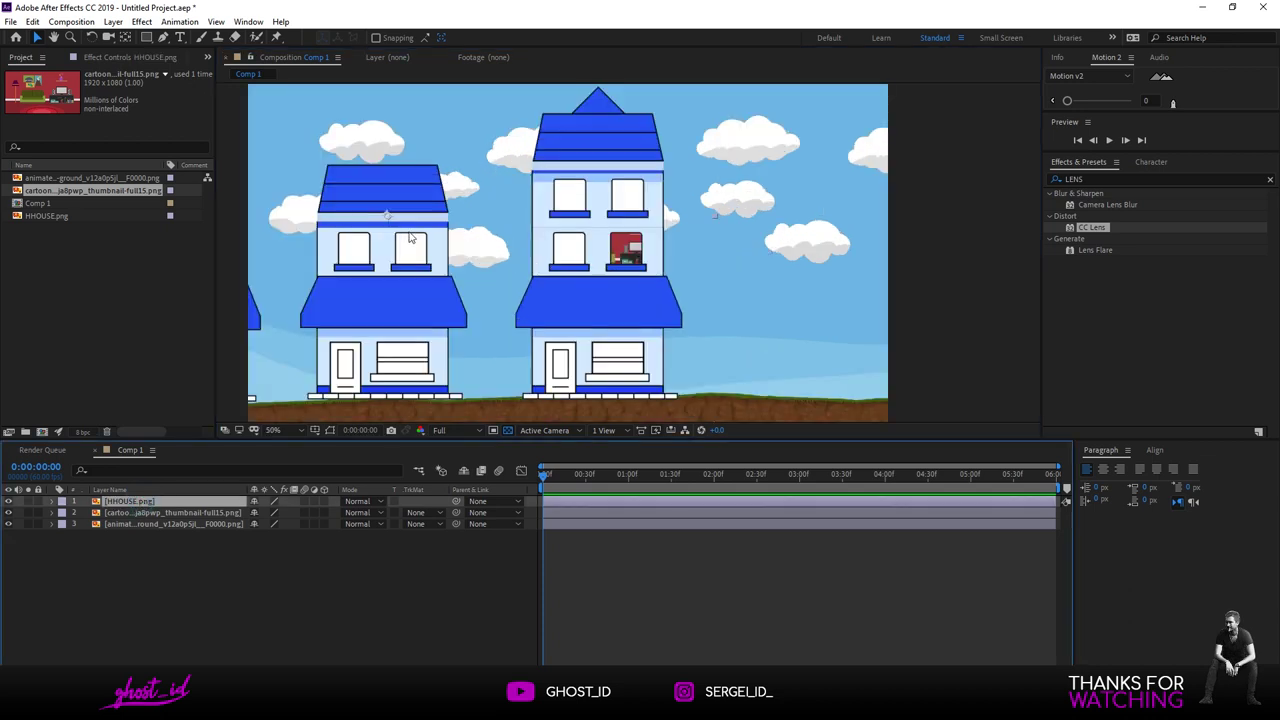
key("y")
left_click_drag(390, 220, 634, 253)
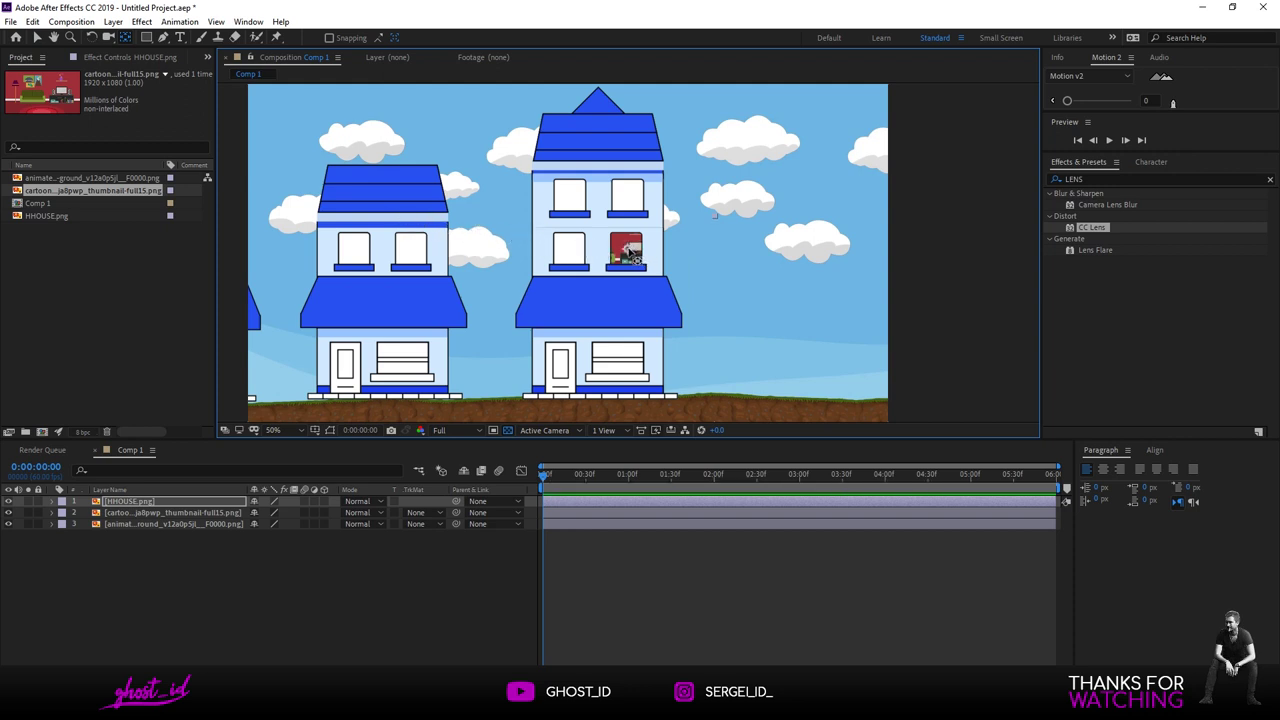
- Parent the background layer to the room layer and the room layer to HHOUSE.png
left_click(180, 525)
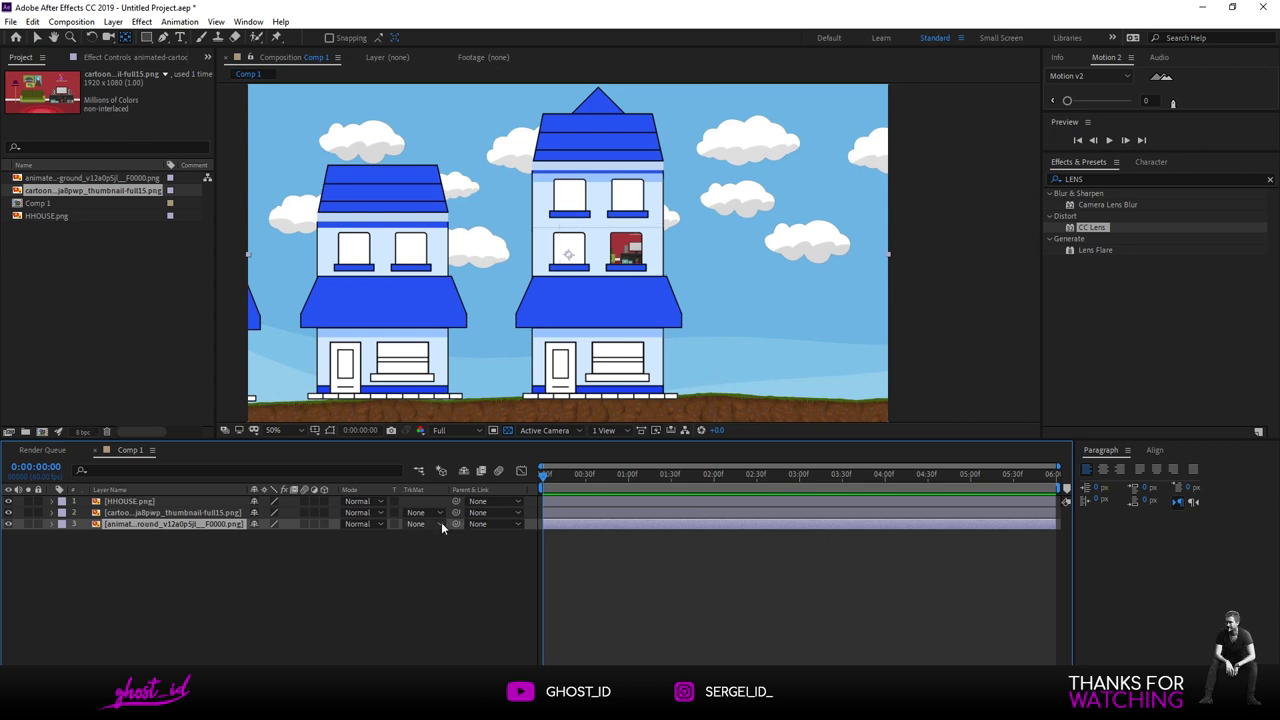
left_click_drag(456, 524, 205, 514)
left_click_drag(456, 513, 115, 507)
- Keyframe the HHOUSE.png layer's scale at the start, at 875% at 0:00:01:30 and at 3646% at 0:00:02:57
left_click(128, 502)
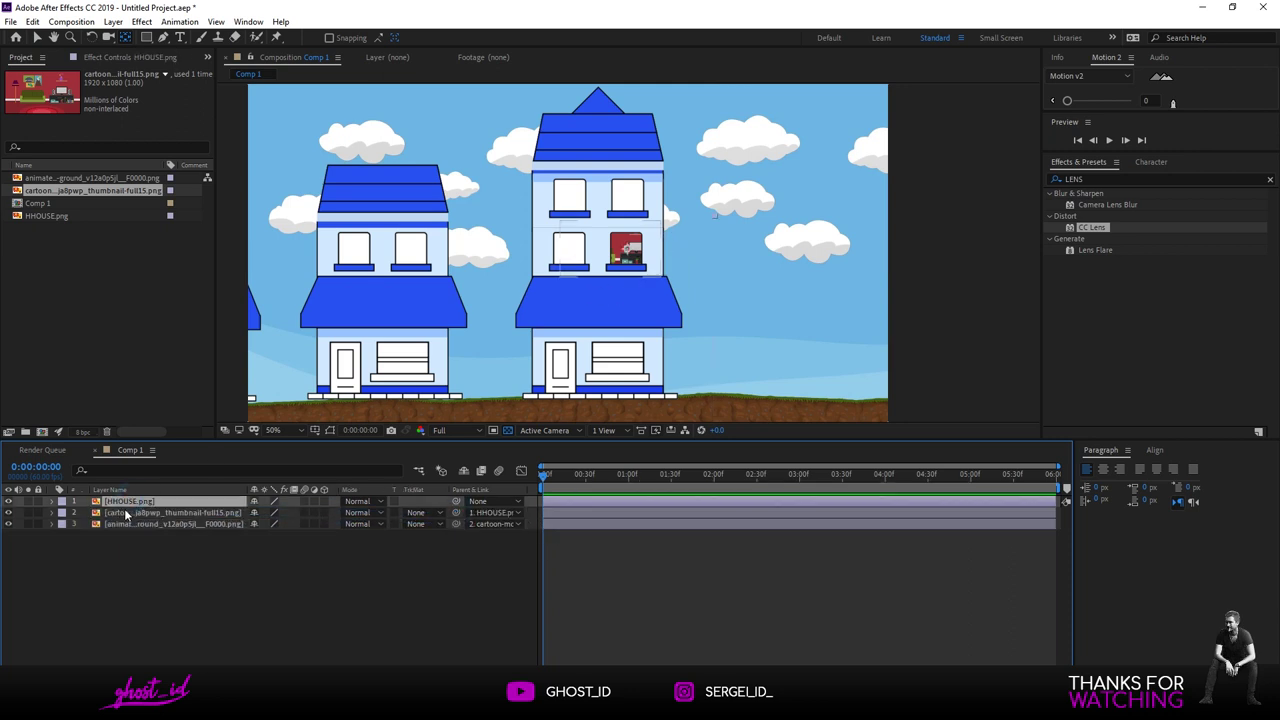
key("s")
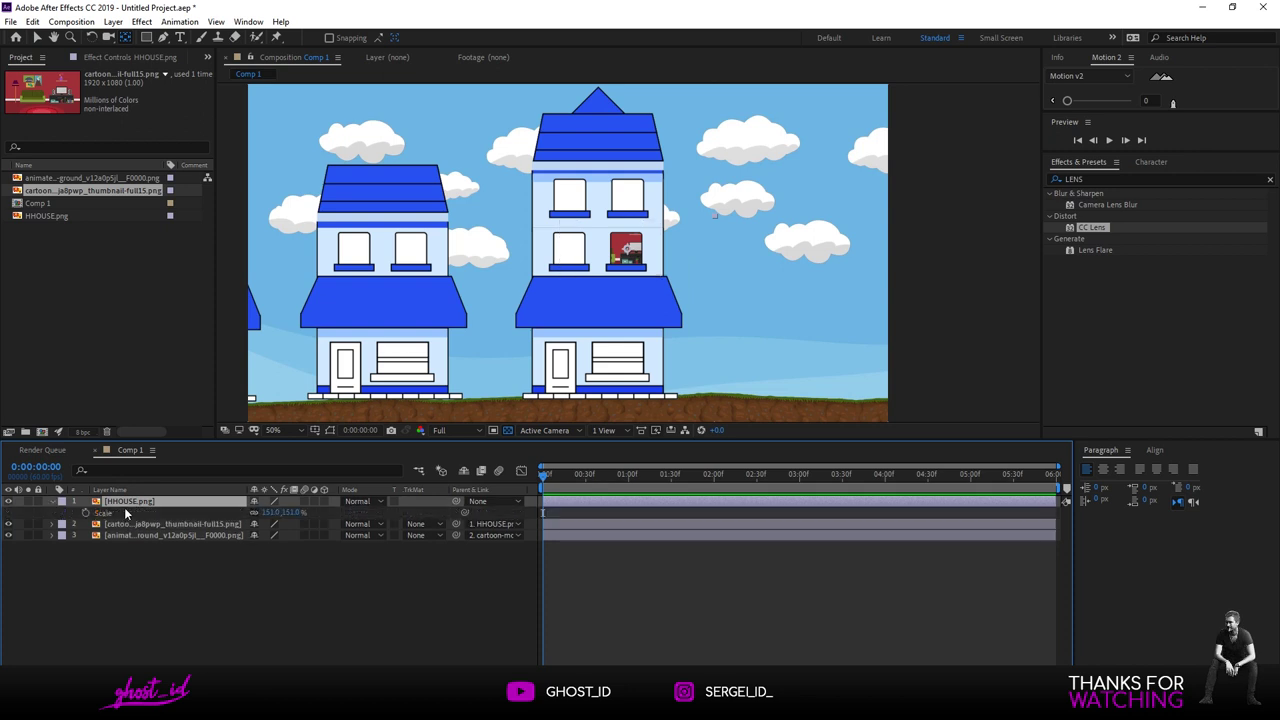
left_click(86, 512)
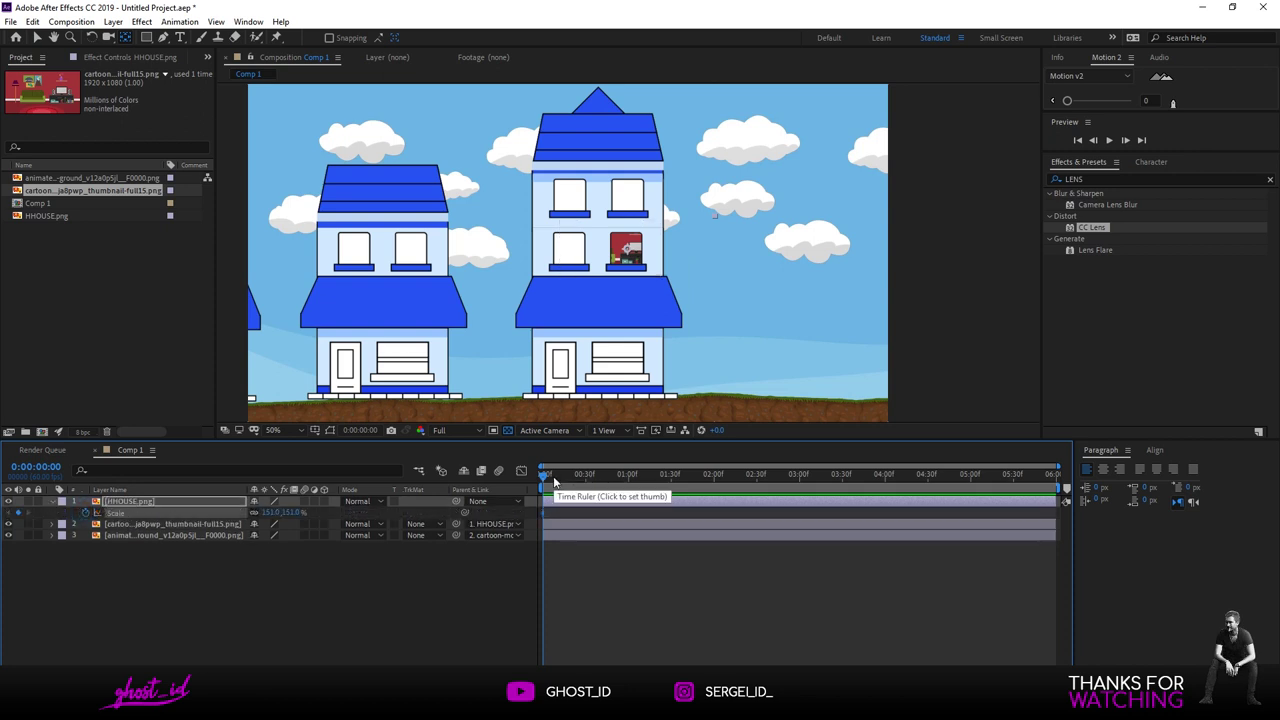
left_click(562, 478)
left_click_drag(562, 478, 670, 494)
left_click_drag(287, 512, 793, 474)
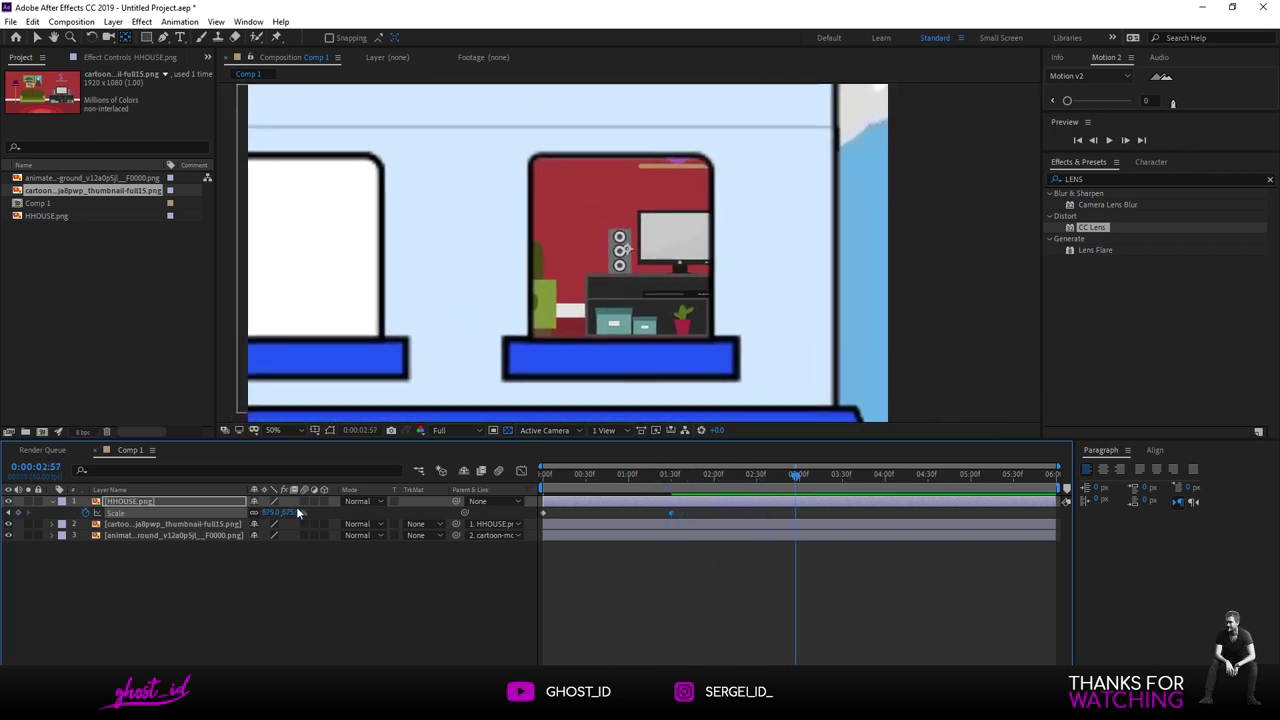
left_click_drag(291, 514, 432, 525)
left_click_drag(298, 512, 412, 516)
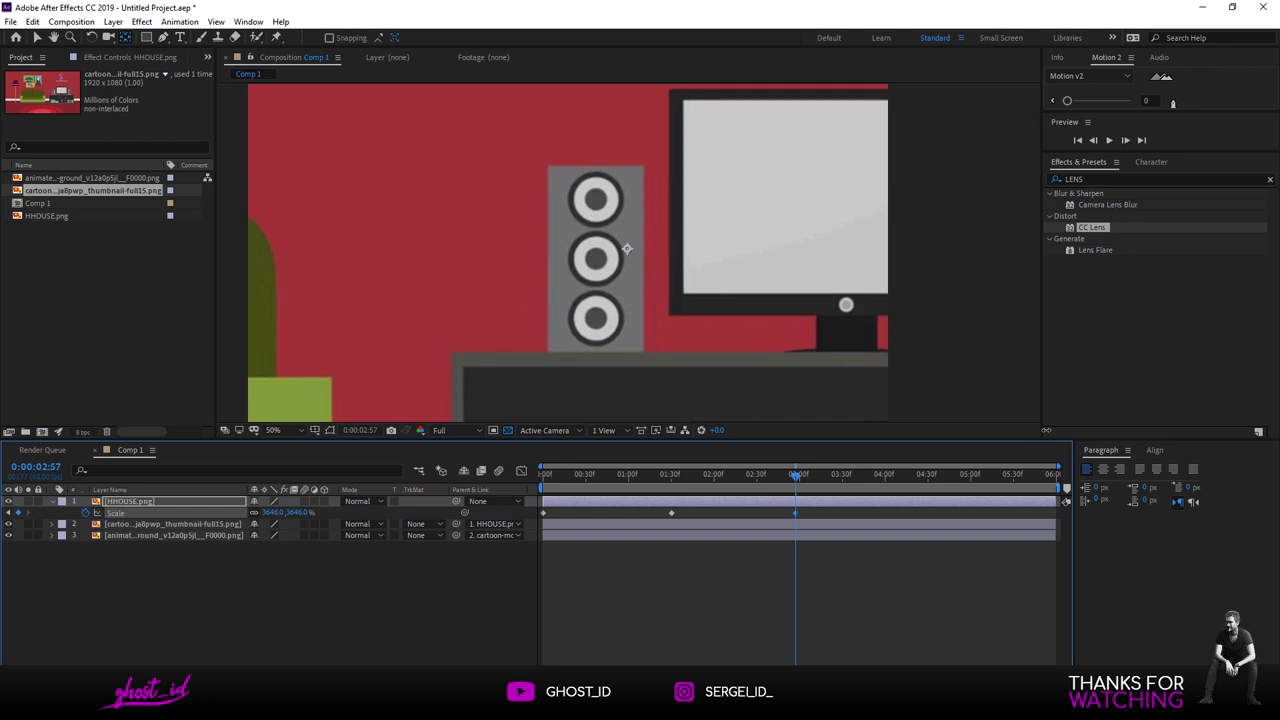
- Return to the start of the timeline and add scale and position keyframes to the room layer
left_click(676, 474)
left_click_drag(638, 475, 543, 474)
left_click(195, 523)
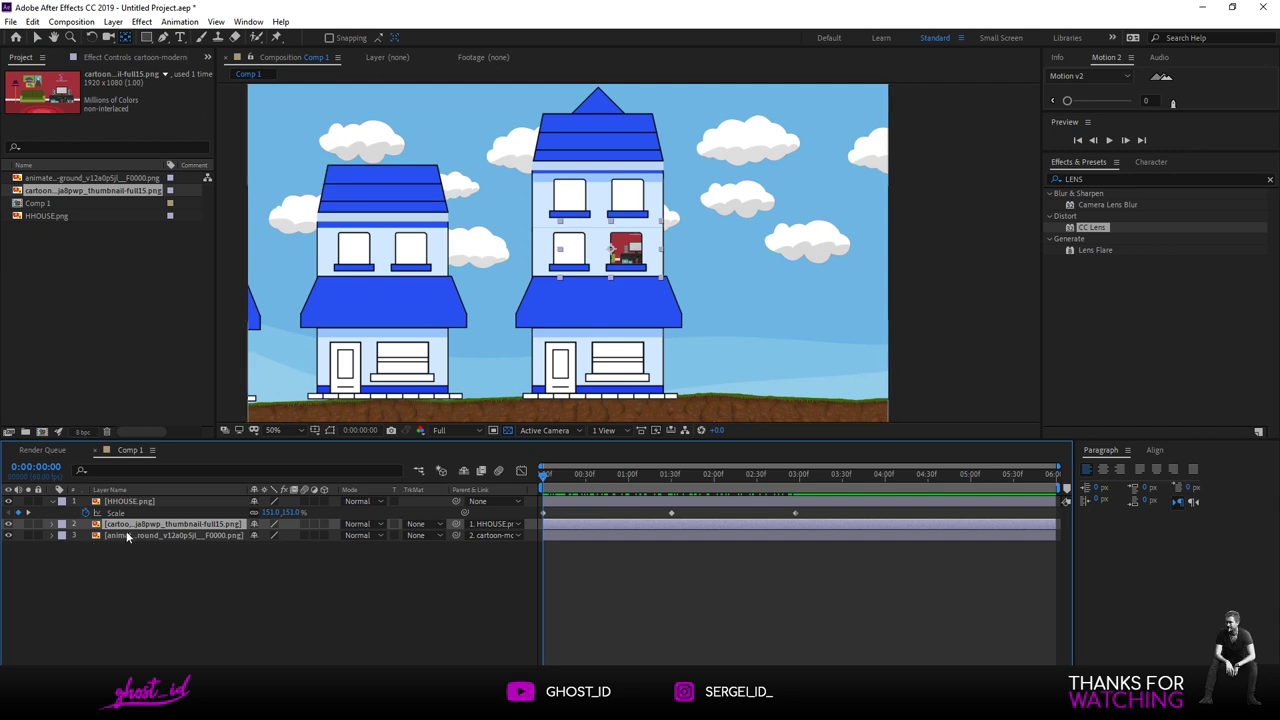
key("s")
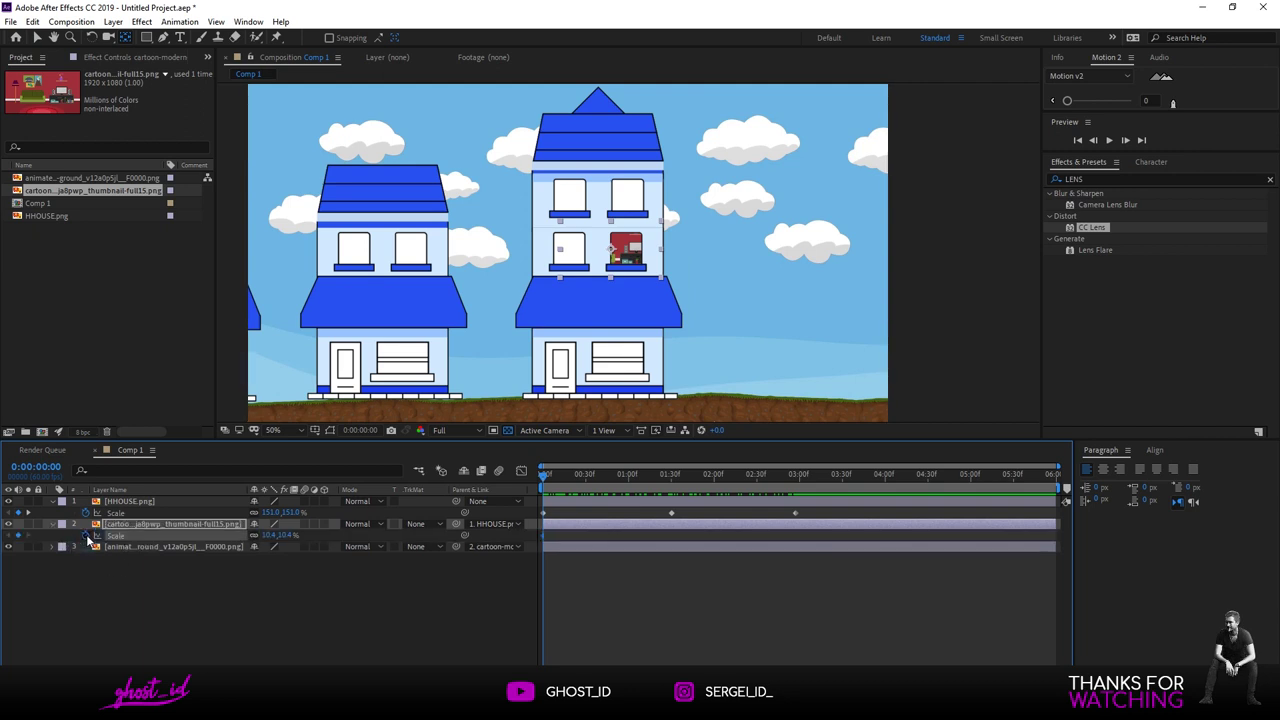
key("p")
- At 0:00:01:30, set the room layer's scale to 7.5% and shift the room slightly right within the window
left_click_drag(545, 480, 677, 487)
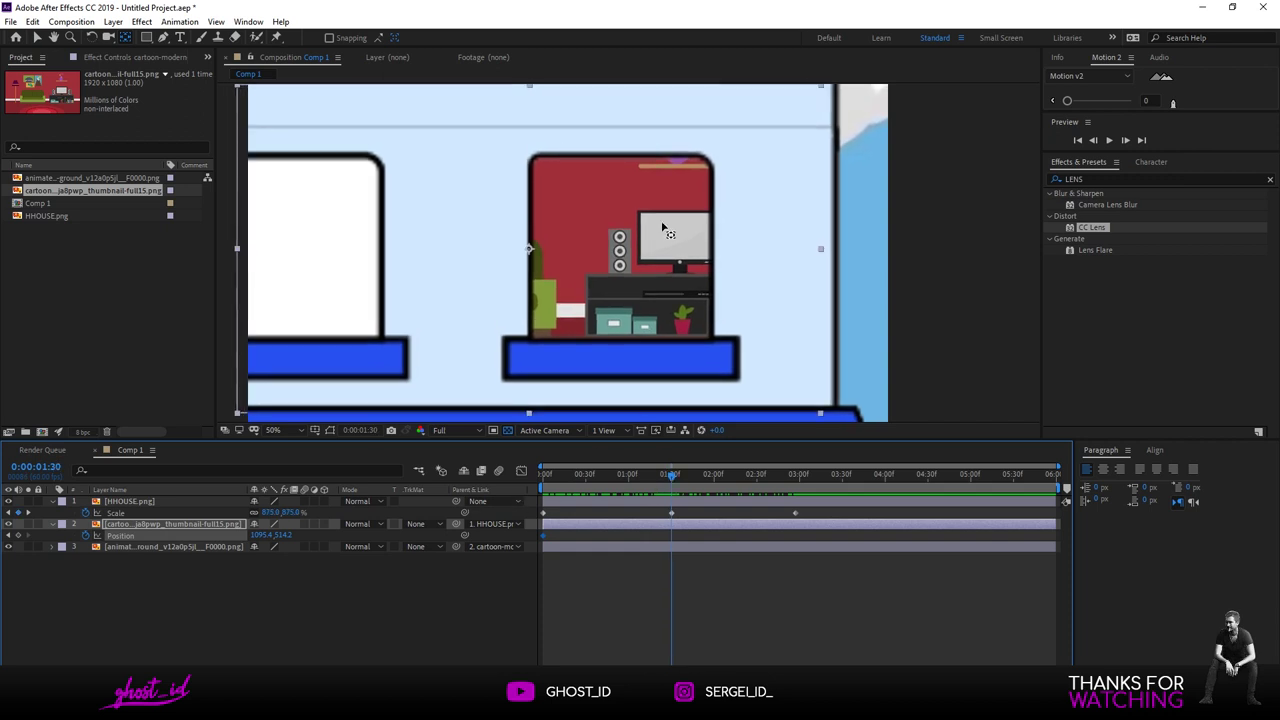
key("s")
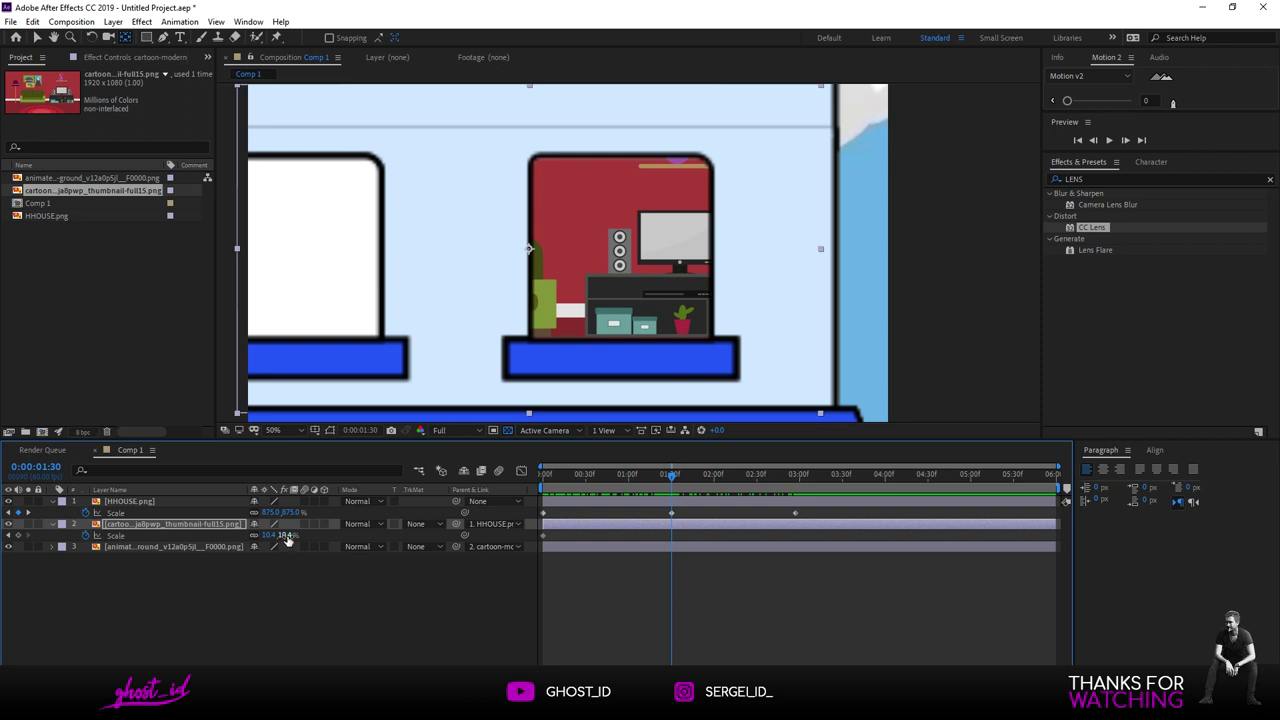
left_click(287, 537)
type("8")
key("Return")
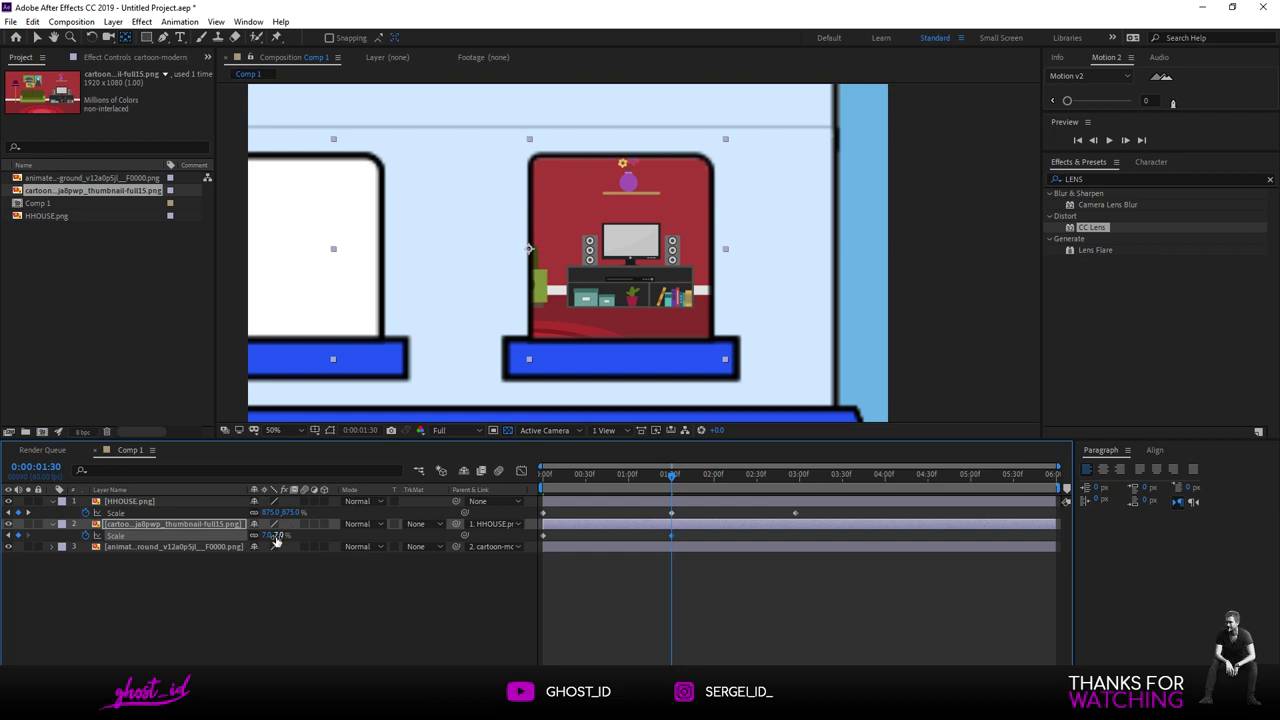
left_click(276, 537)
type("7.5")
key("Return")
key("v")
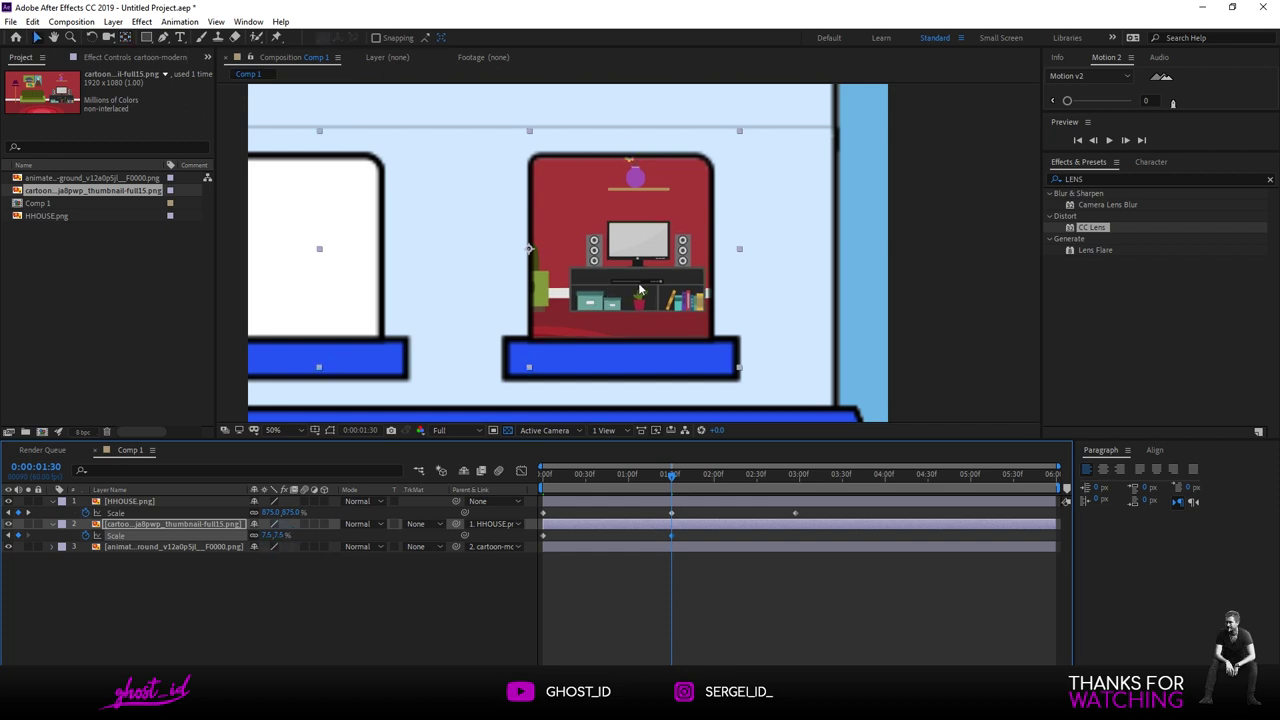
left_click_drag(640, 290, 667, 290)
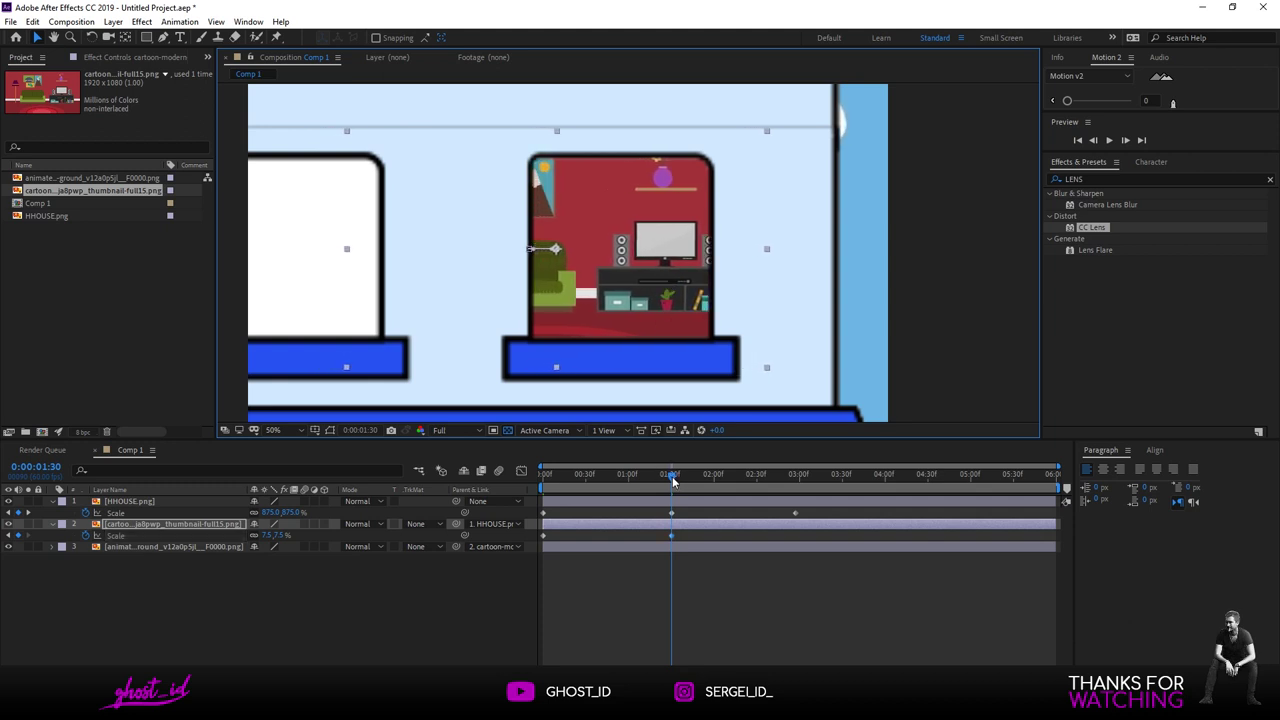
- At 0:00:02:57, set the room layer's scale to 3.5% and move it right until the room fills the frame
left_click_drag(673, 481, 796, 477)
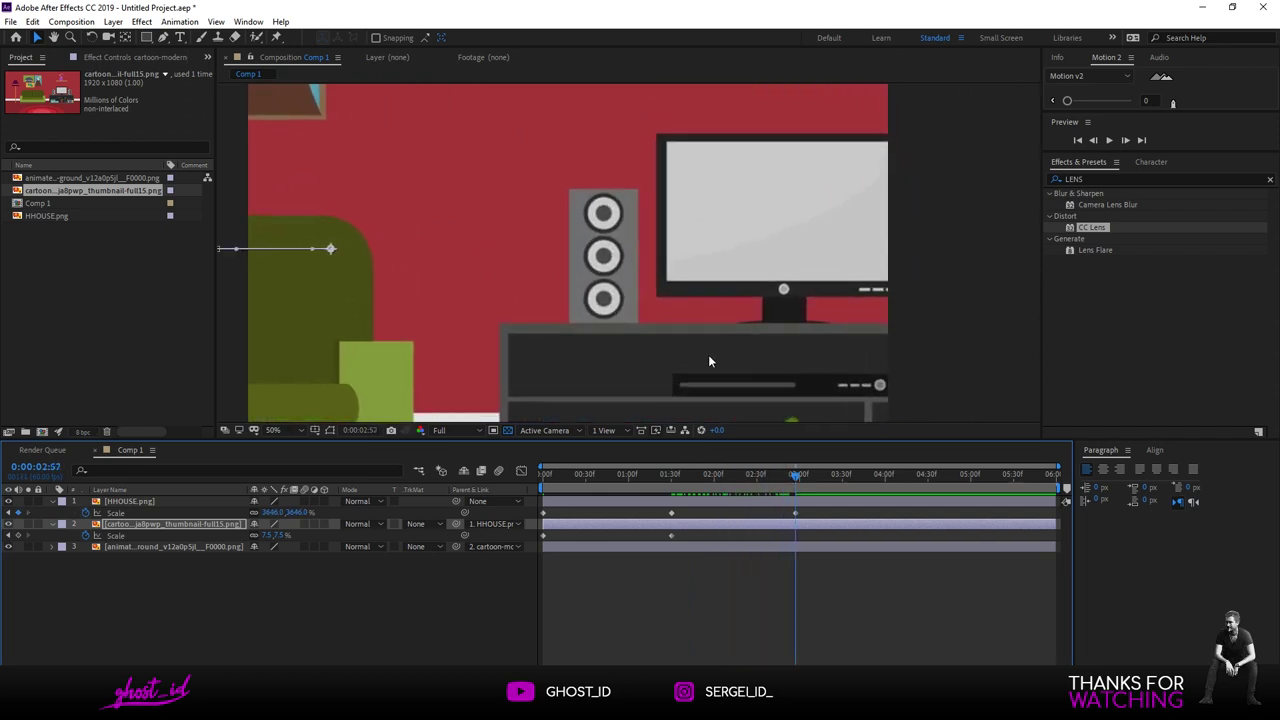
key("comma")
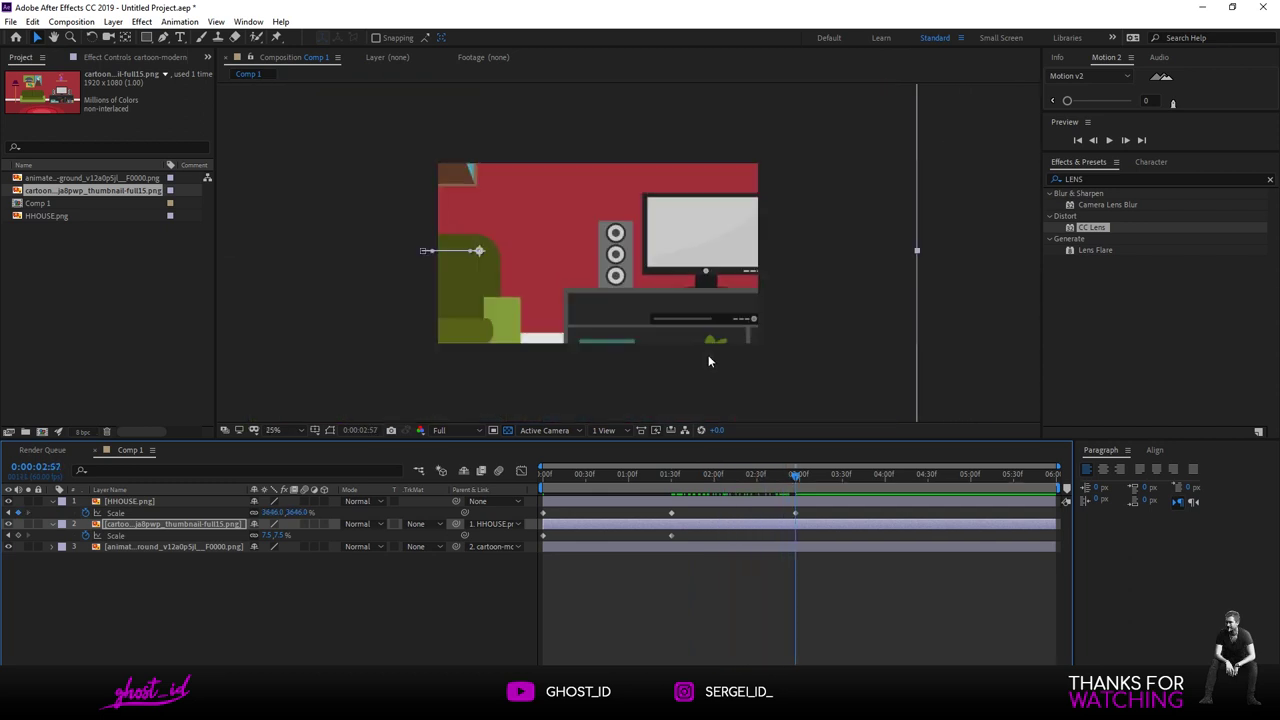
left_click(281, 535)
type("40")
key("Return")
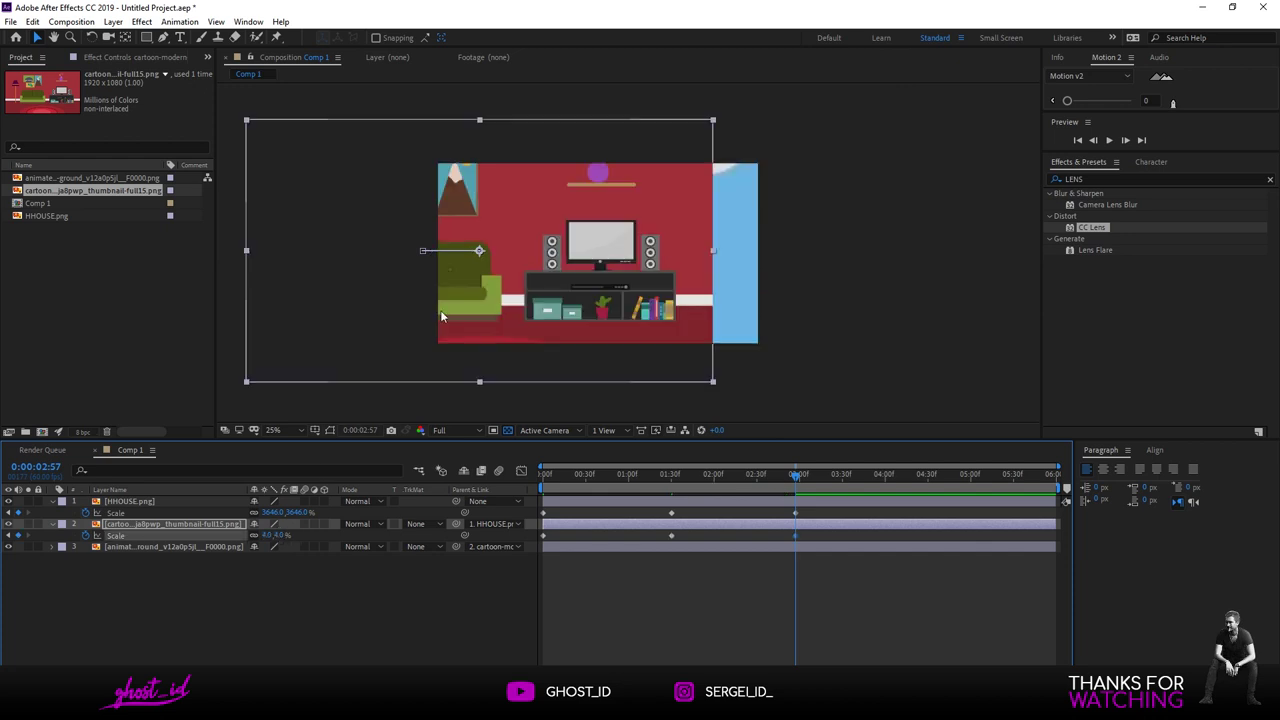
left_click(278, 535)
type("35")
key("Return")
left_click_drag(556, 316, 656, 307)
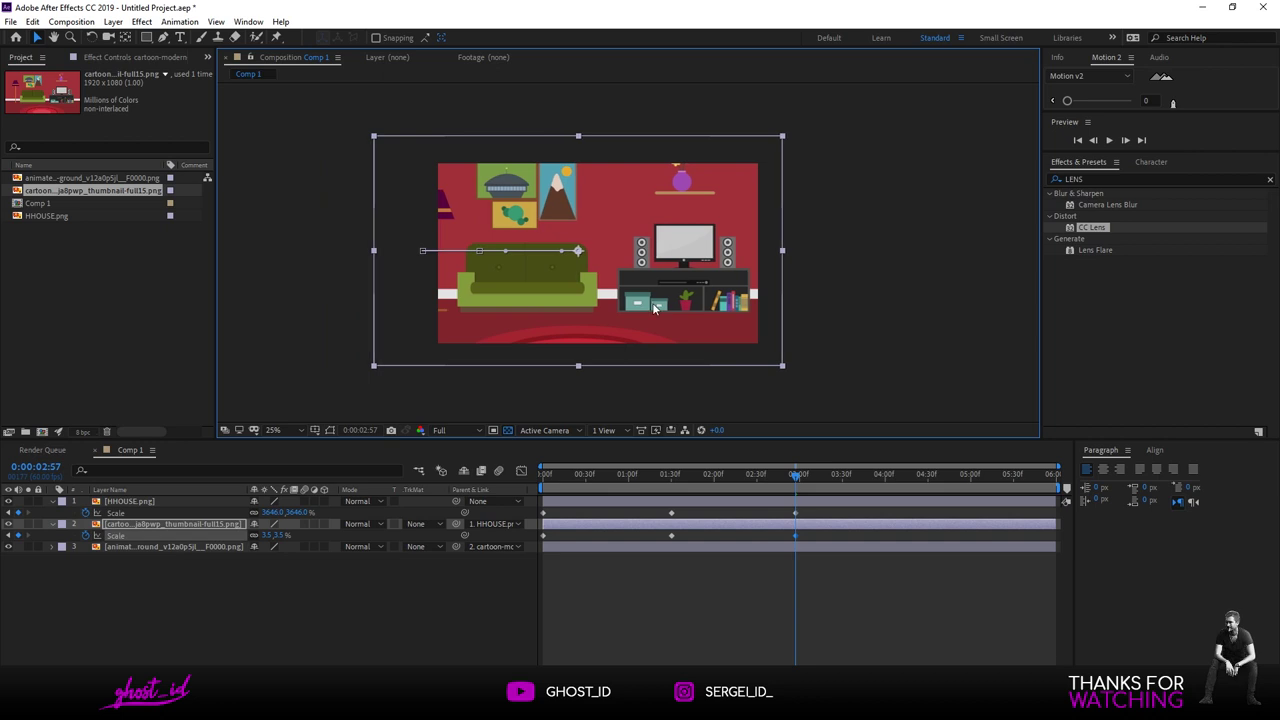
- Play the zoom through the window from the start and scrub back through it to check the motion
left_click_drag(795, 480, 538, 466)
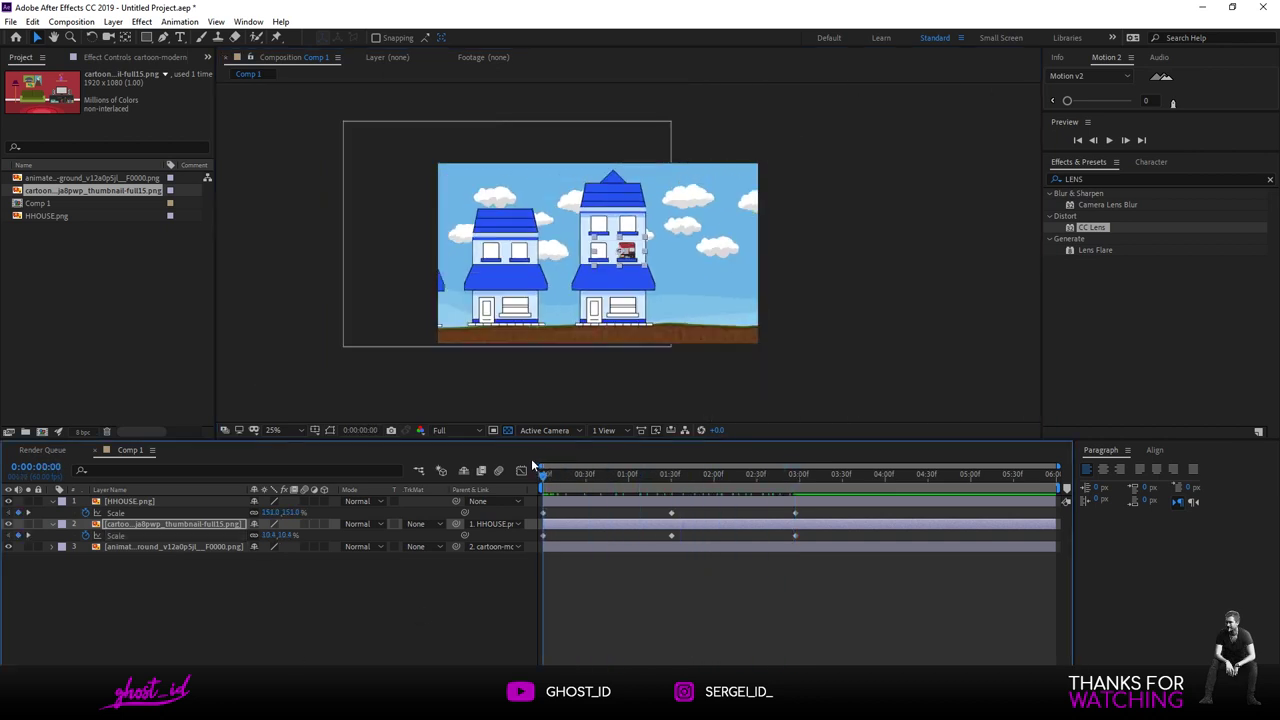
left_click(700, 259)
scroll(684, 258, "up", 1)
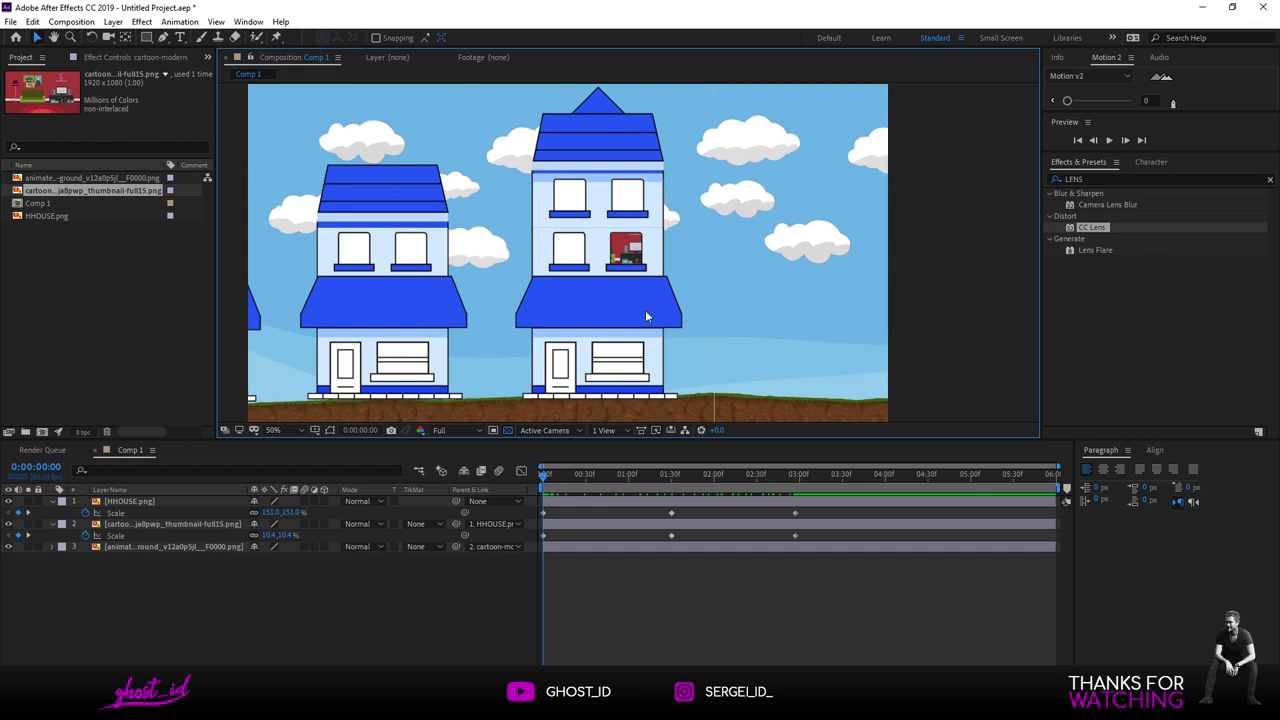
key("space")
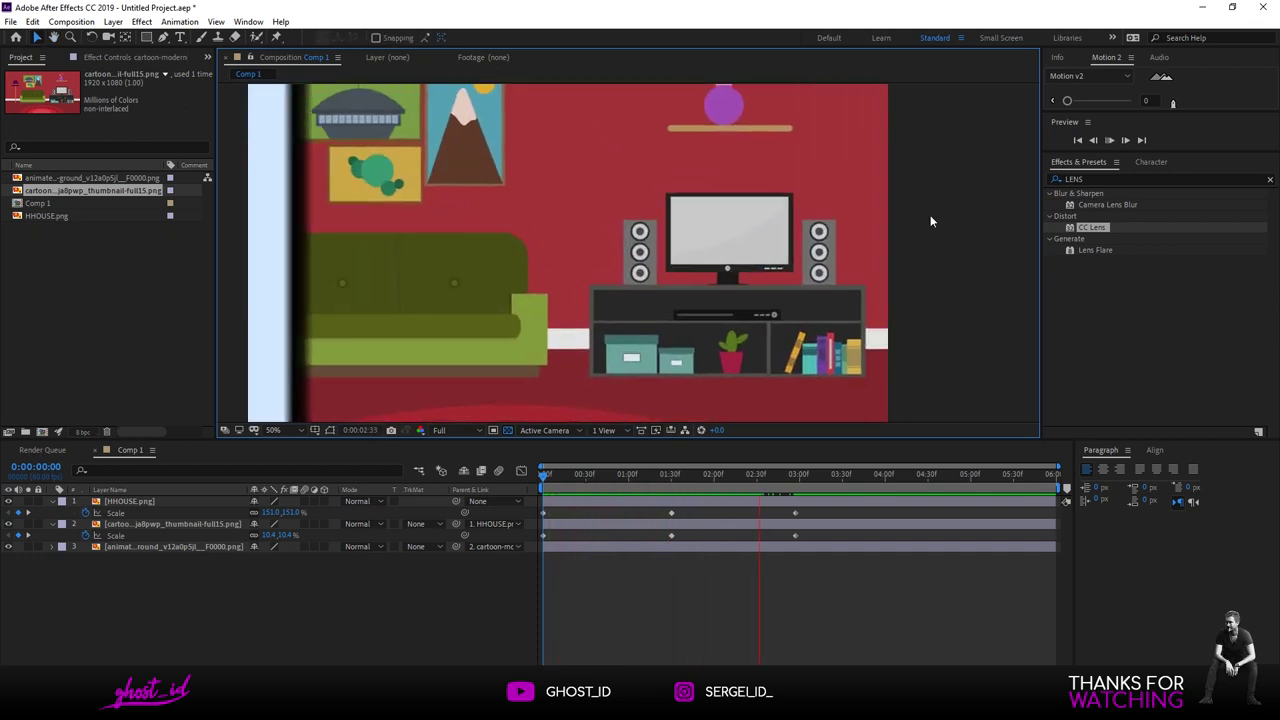
left_click_drag(805, 471, 616, 474)
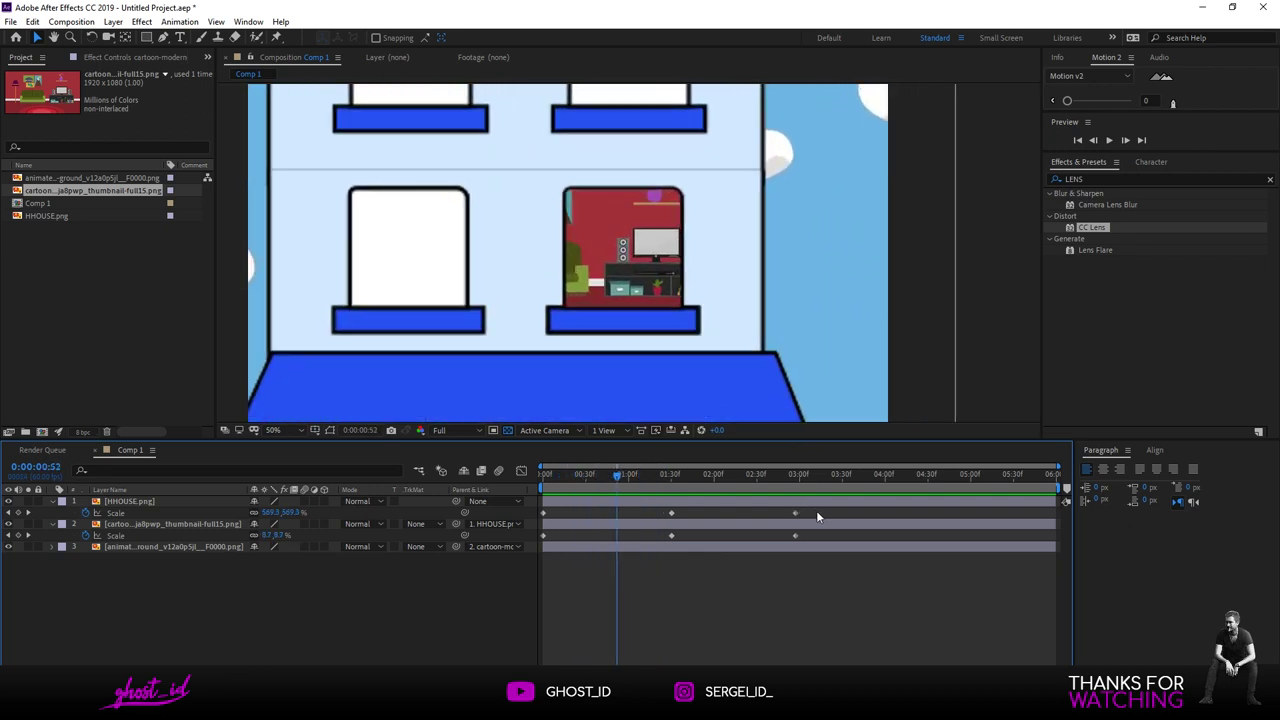
- Try Easy Ease on the scale keyframes at 0:00:01:30 and 0:00:02:57 of the HHOUSE.png and room layers
left_click_drag(816, 513, 607, 541)
key("F9")
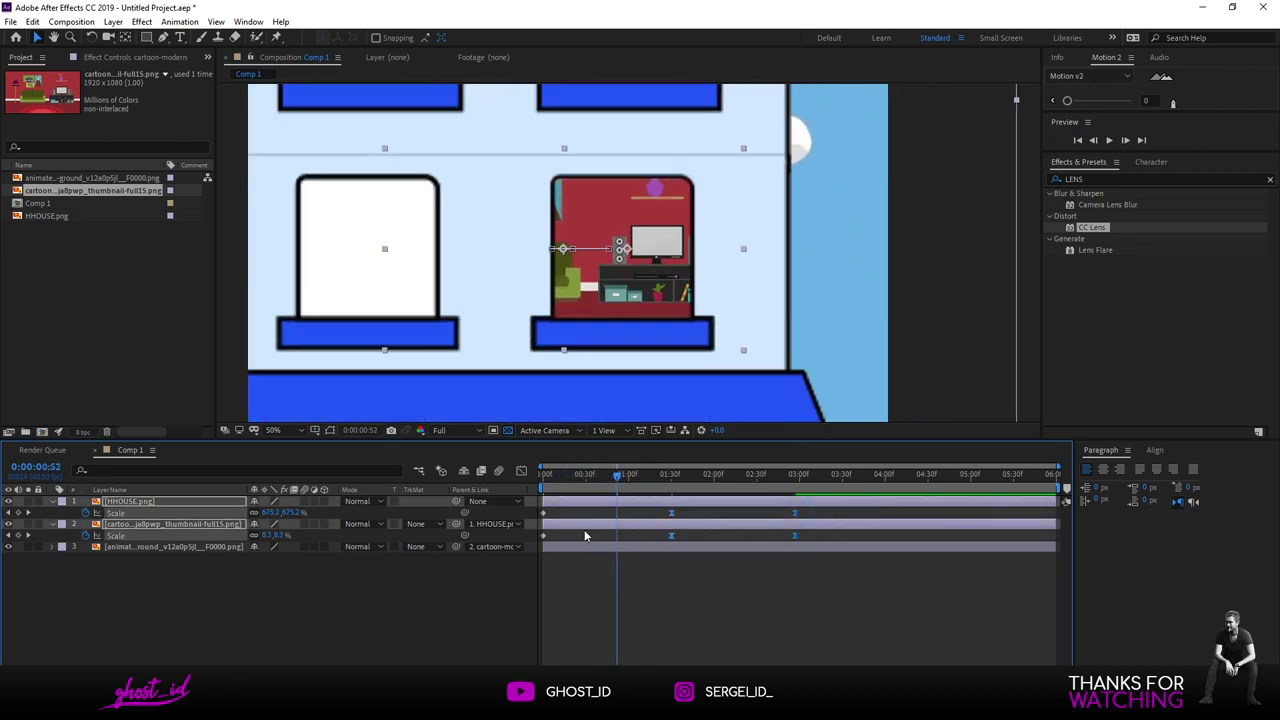
key("space")
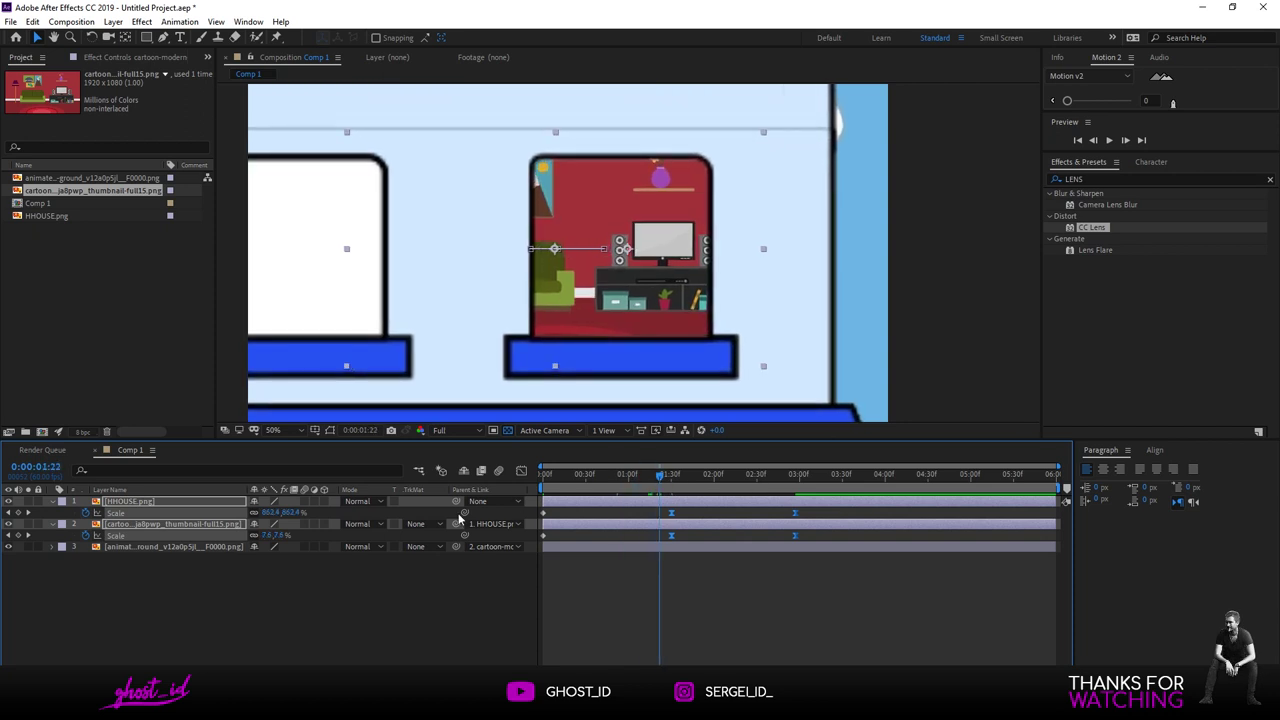
- Enable motion blur for all three layers and for the composition
left_click(305, 501)
left_click(305, 546)
left_click(501, 471)
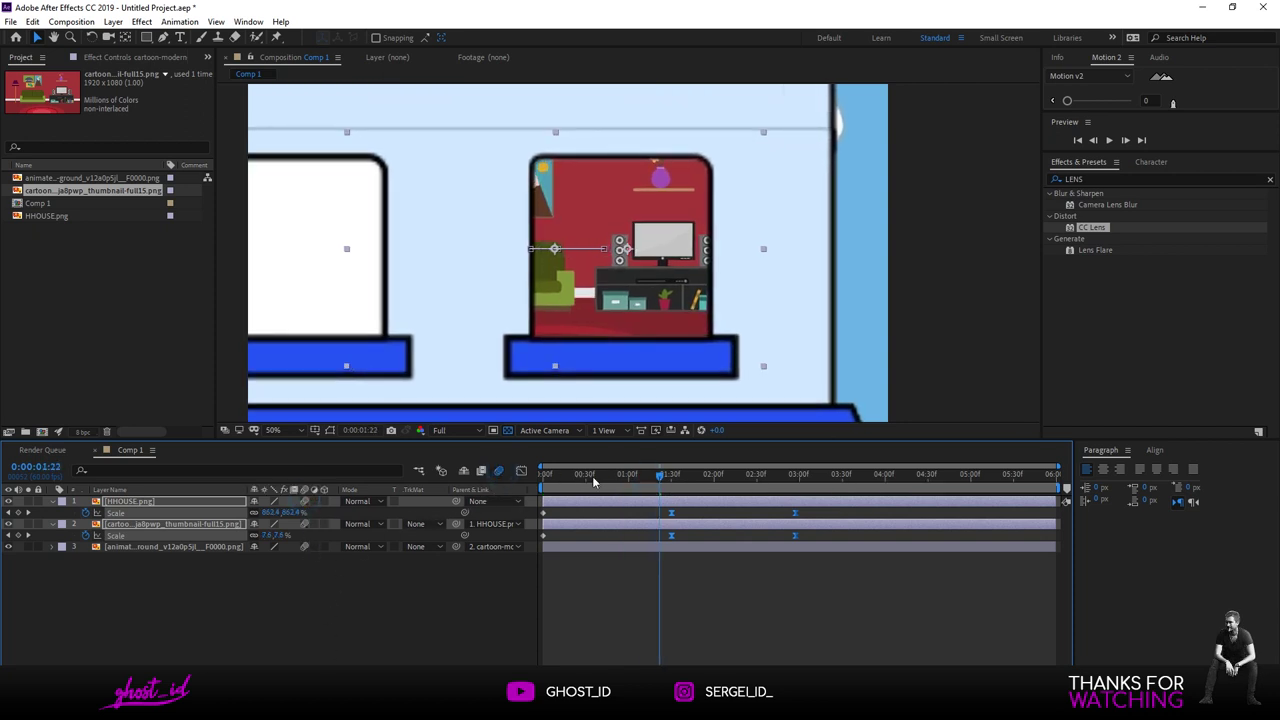
- Preview the complete zoom animation with motion blur
key("space")
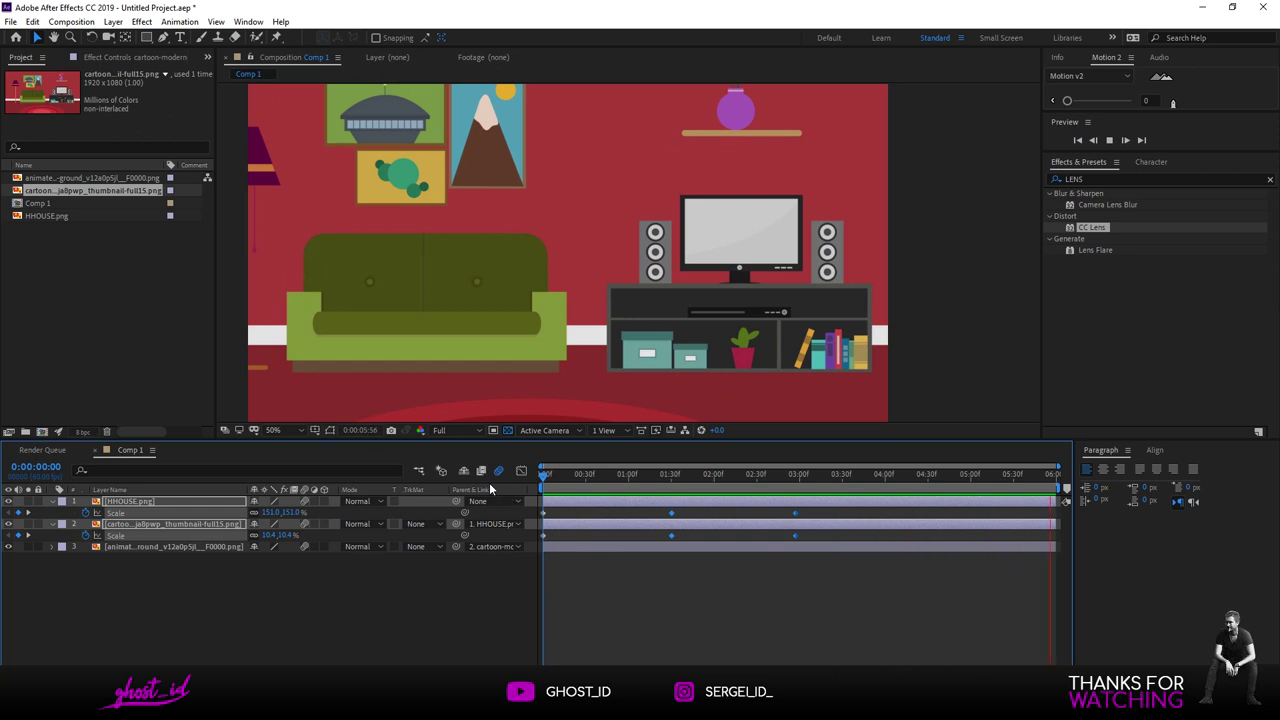
key("space")
key("space")
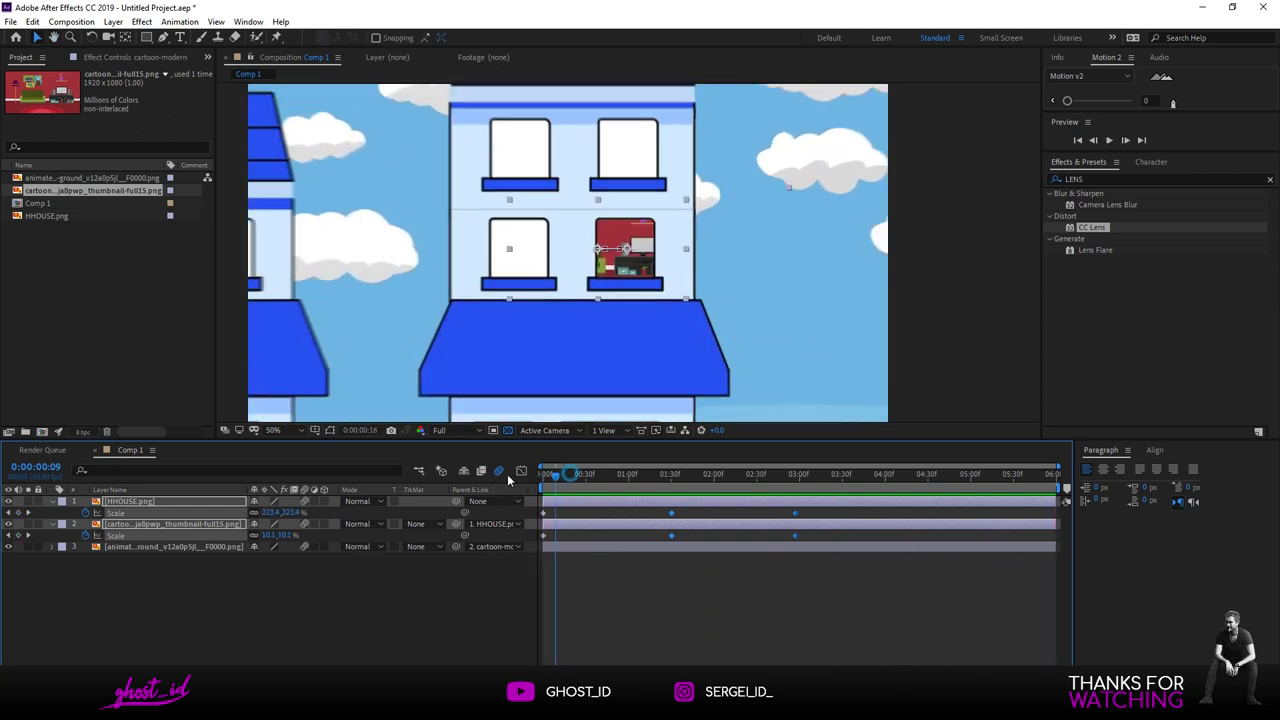